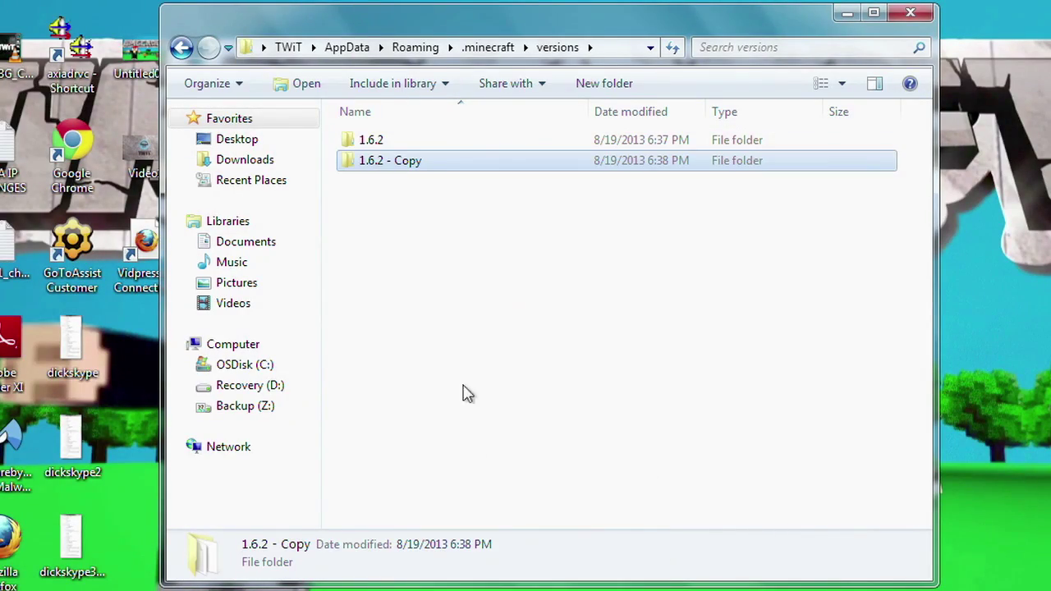
Drag the mod files into the '1.6.2 Modded' jar archive and confirm the file copy.
text(1.6.2 Modd)
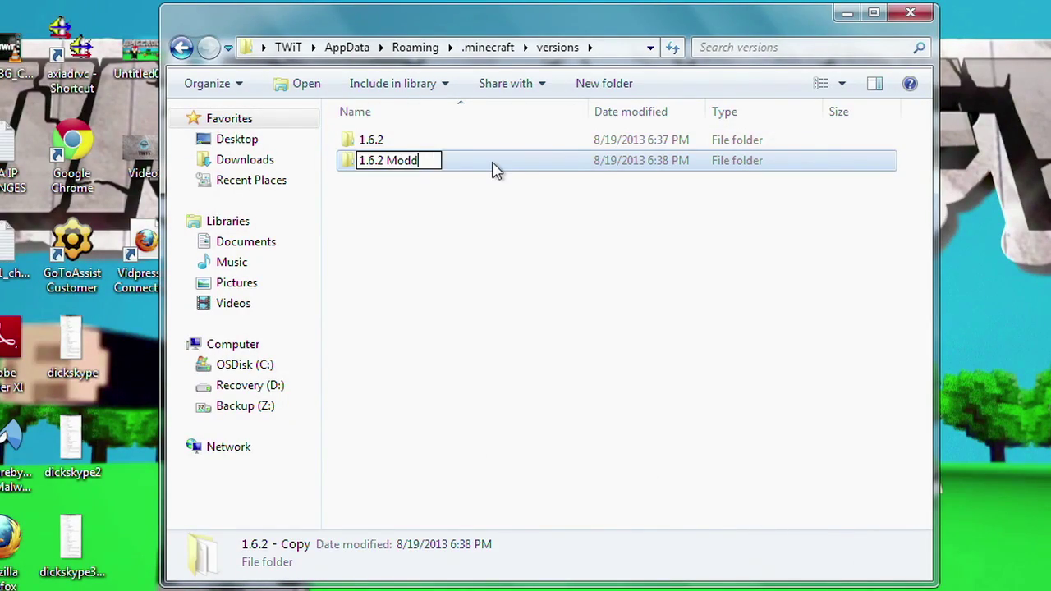
text(ed)
drag(403, 272, 358, 272)
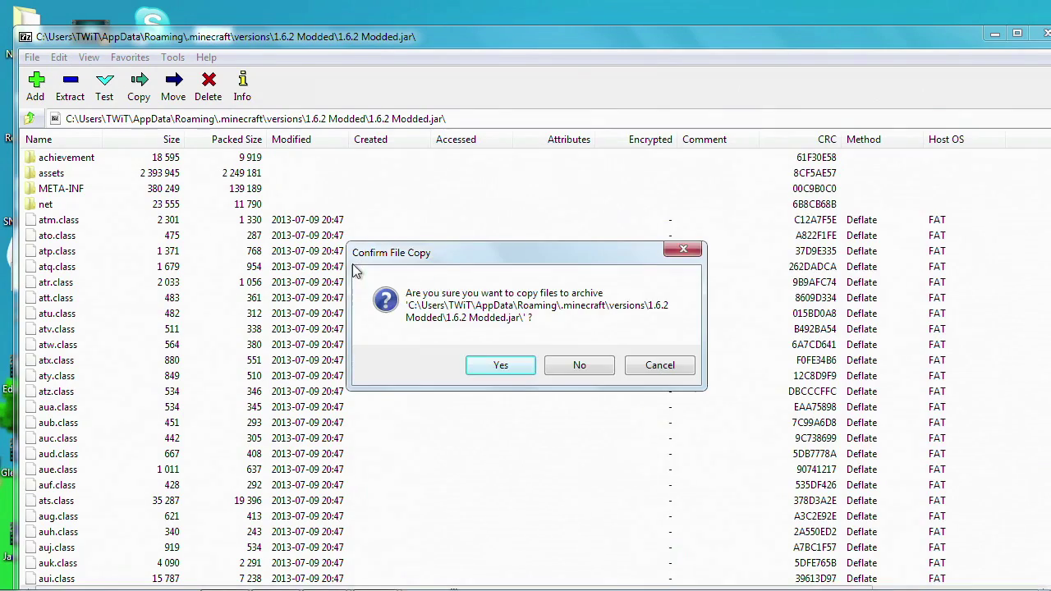
click(501, 366)
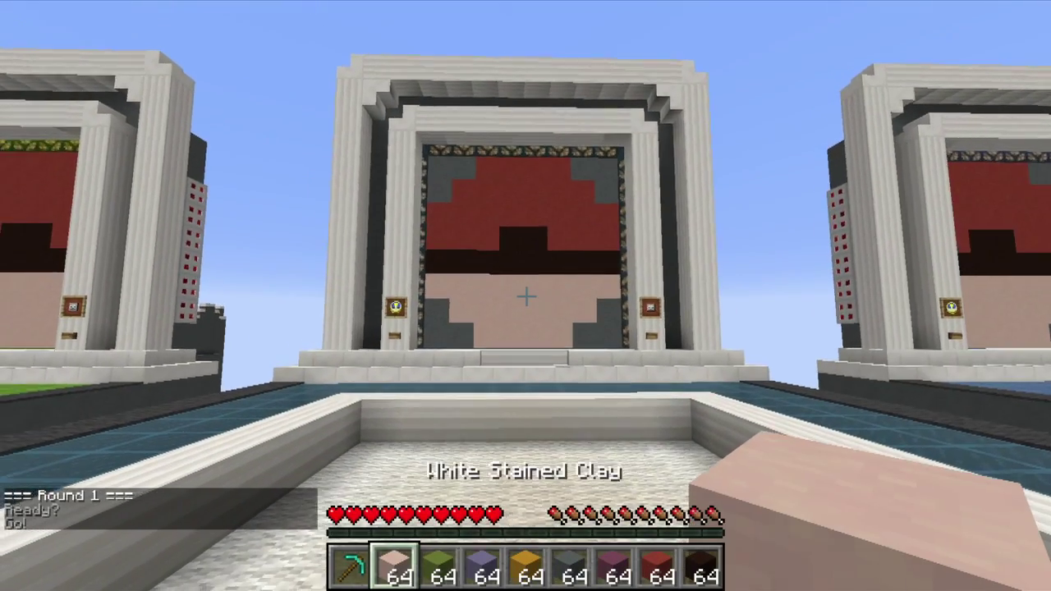
Fill the gaps around the pen with cyan stained clay blocks.
key(w)
key(5)
key(6)
right_click(526, 296)
right_click(526, 296)
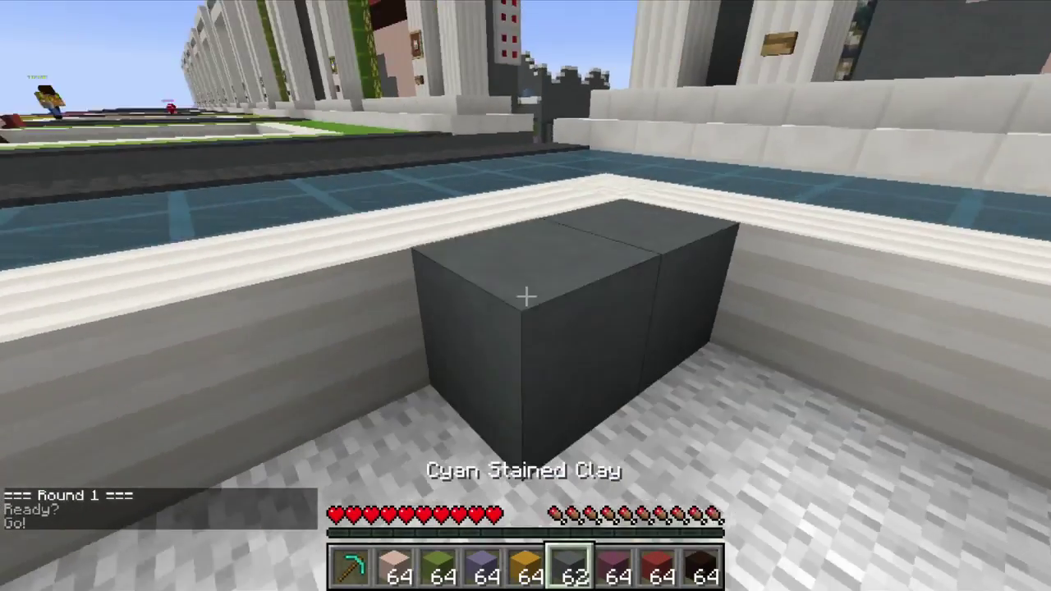
right_click(526, 296)
right_click(525, 295)
right_click(526, 295)
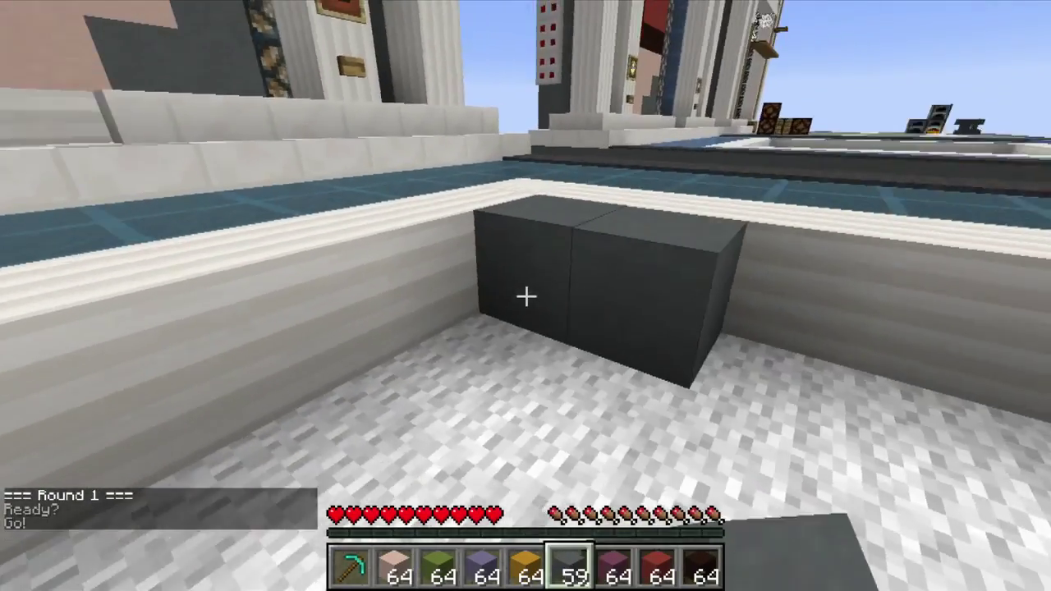
right_click(526, 296)
right_click(525, 296)
right_click(526, 296)
right_click(526, 296)
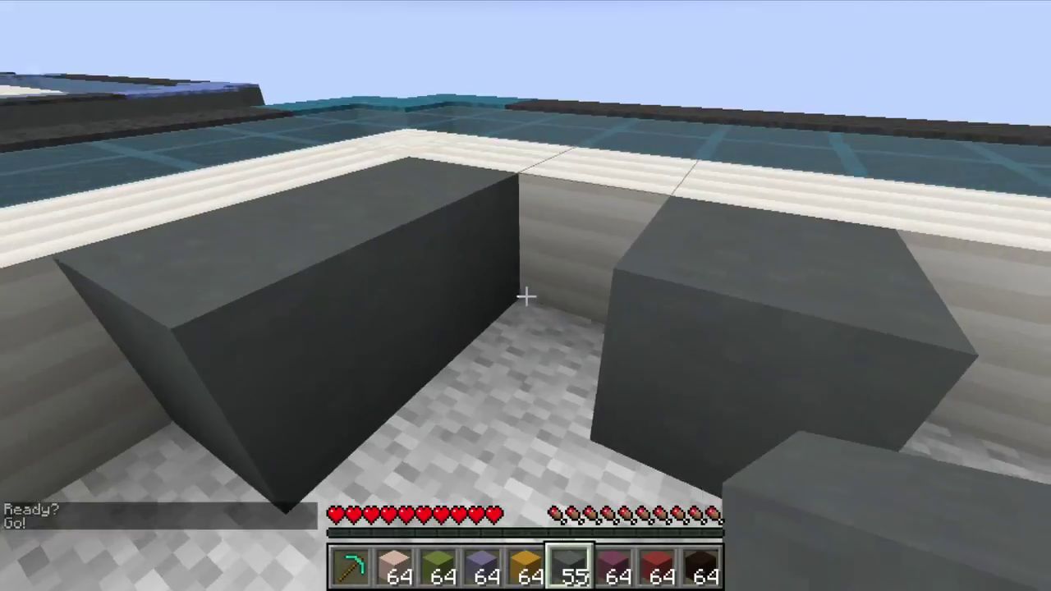
right_click(526, 296)
Switch to the diamond pickaxe and break a clay block and the lucky blocks.
key(2)
key(1)
click(525, 295)
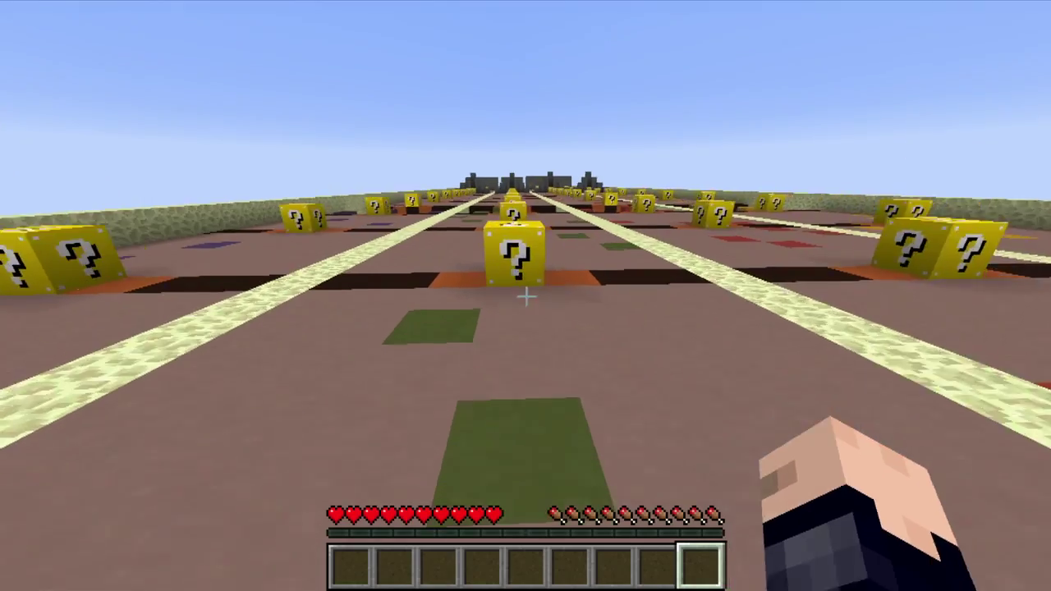
key(w)
click(525, 296)
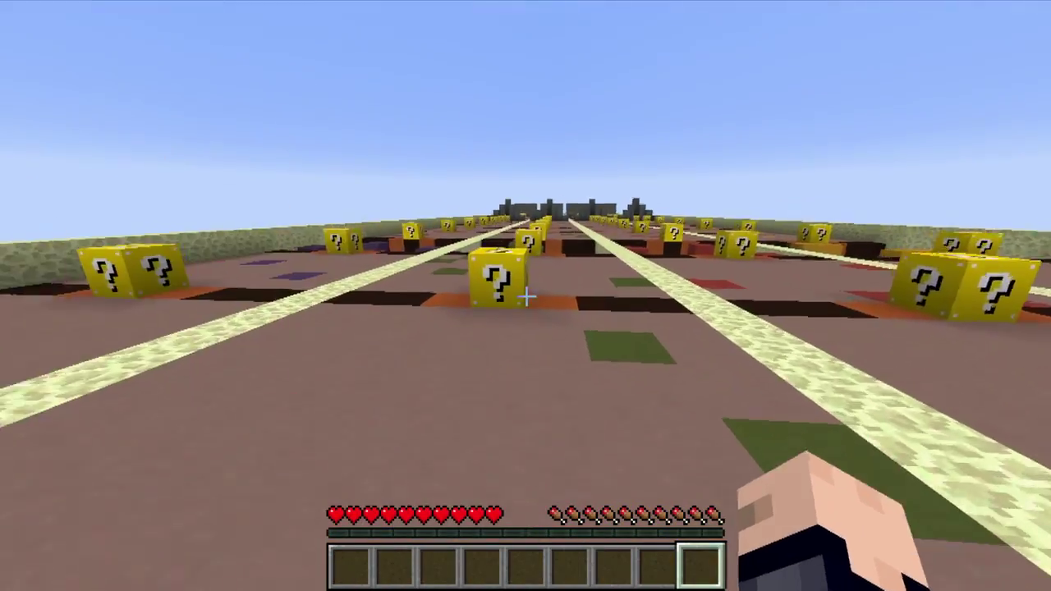
key(w)
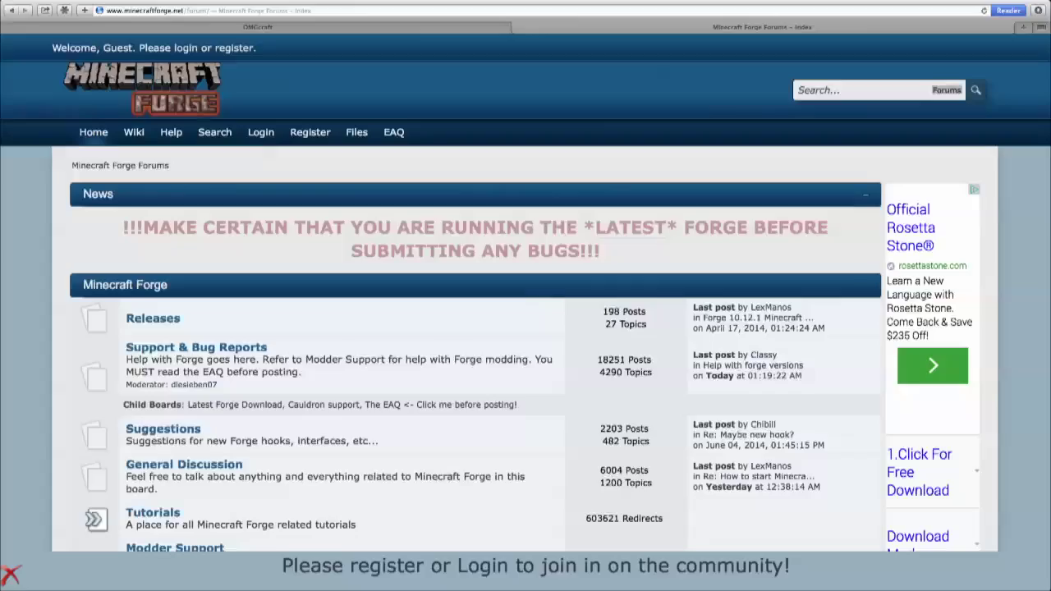
click(357, 138)
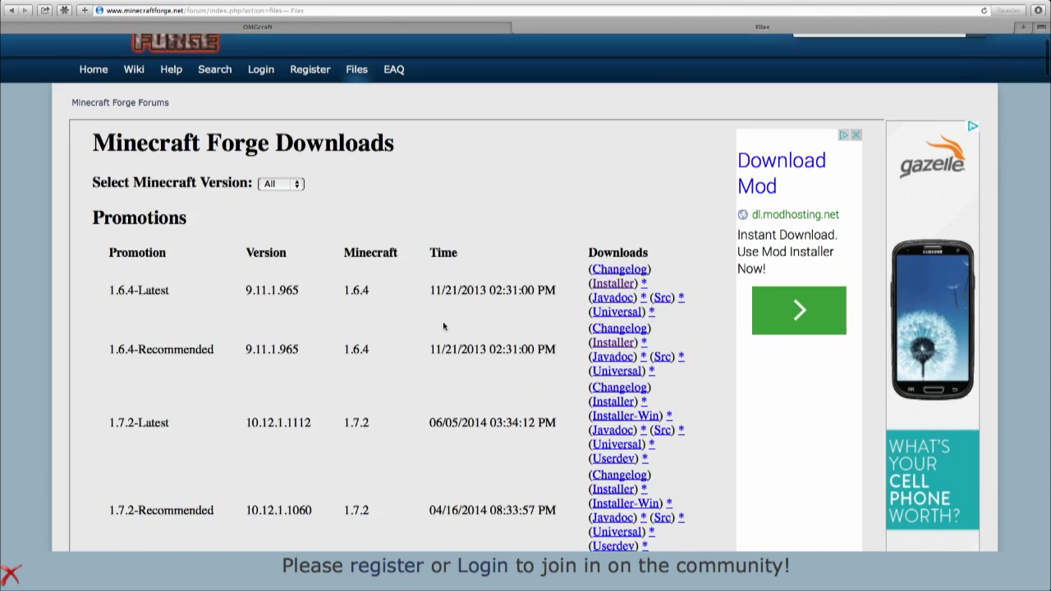
scroll(444, 321, down, 5)
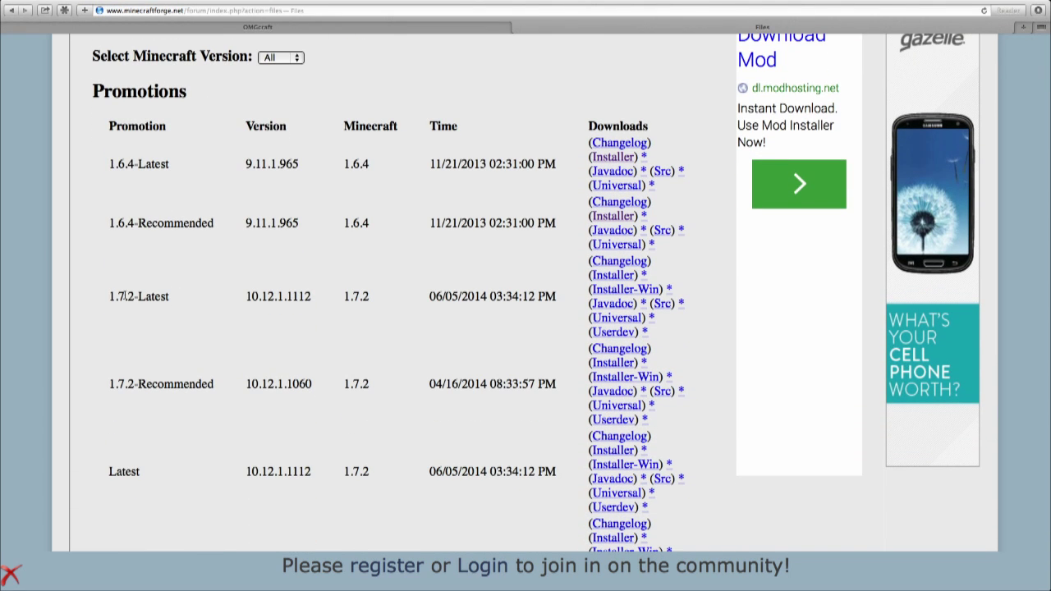
drag(124, 297, 487, 306)
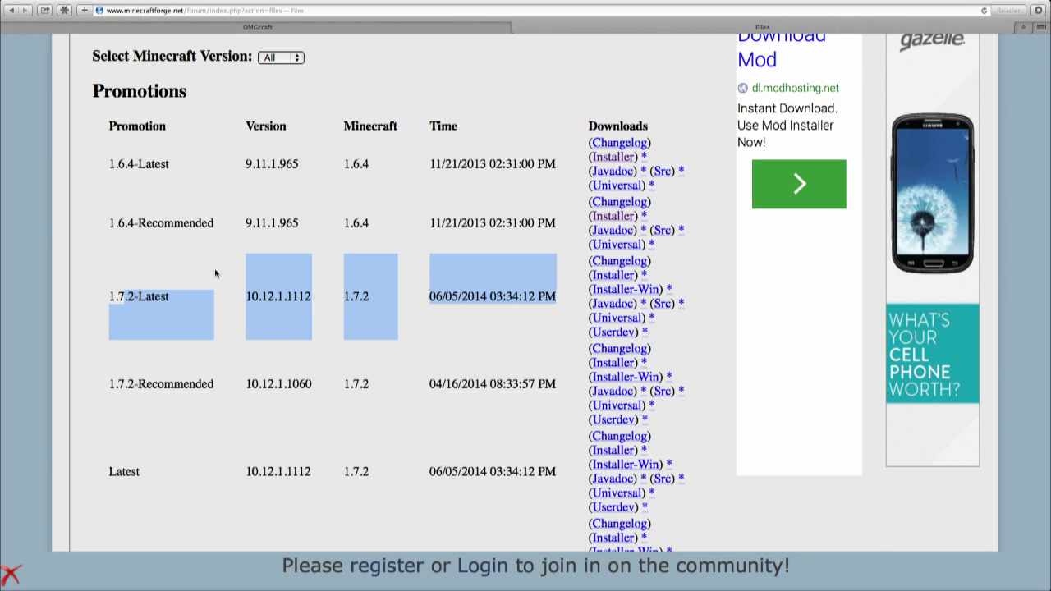
click(207, 291)
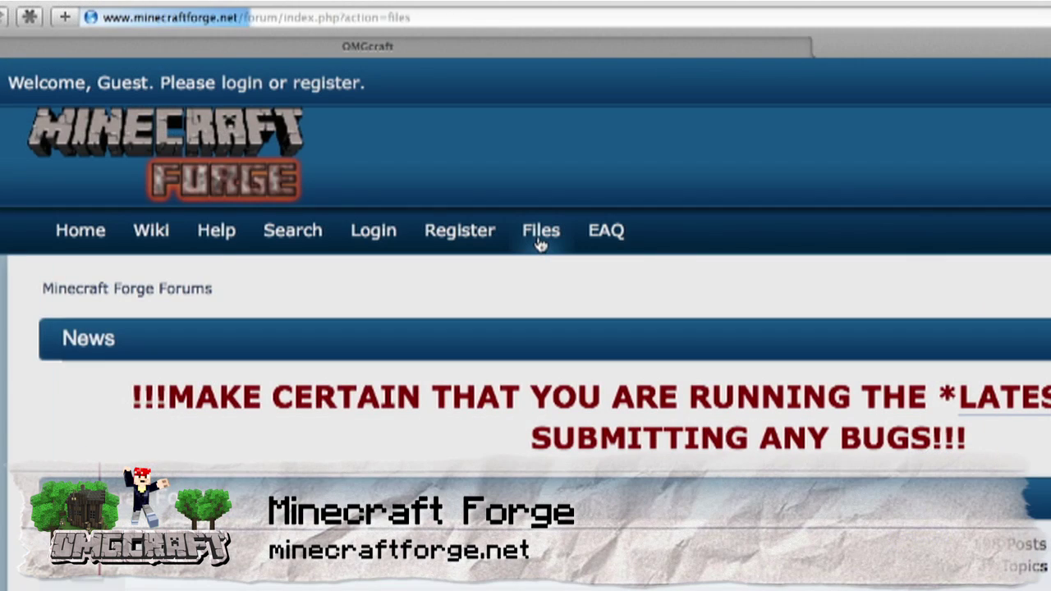
Go to the Forge downloads page and point out the 1.7.2-Latest row.
click(540, 239)
scroll(443, 322, down, 5)
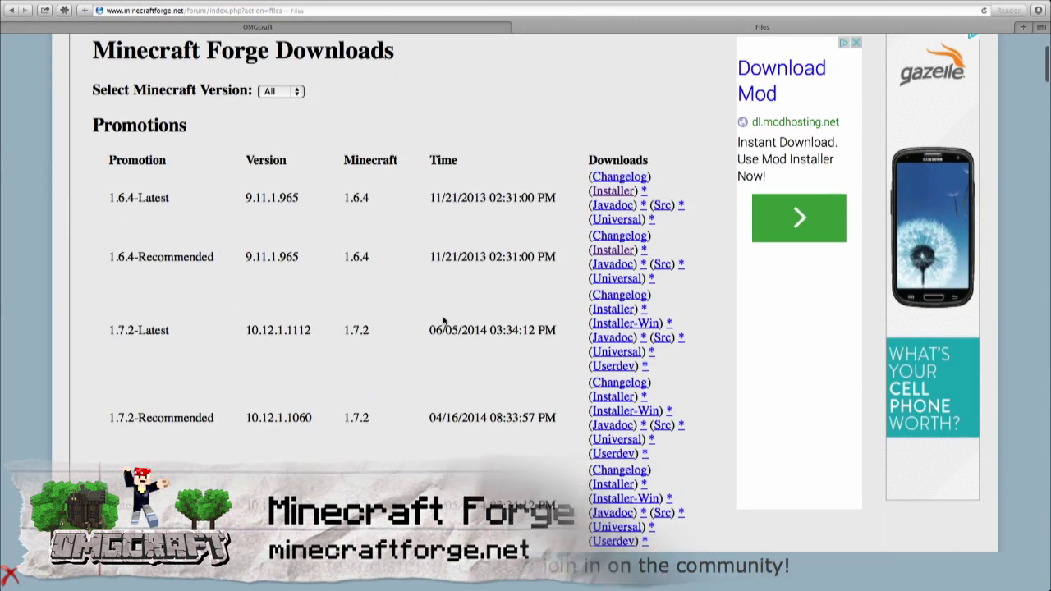
scroll(444, 322, down, 1)
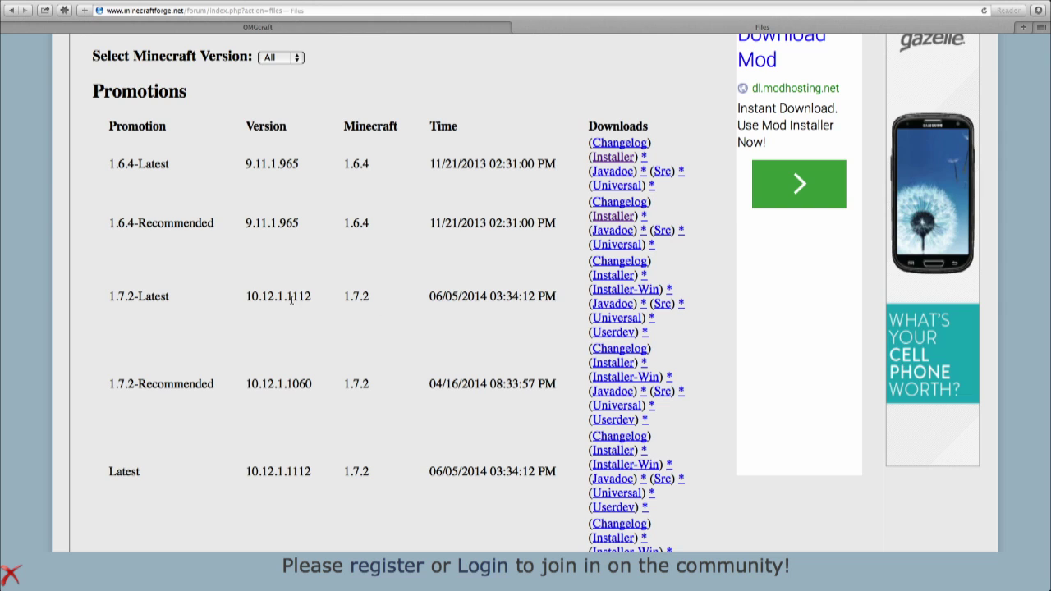
drag(126, 295, 438, 306)
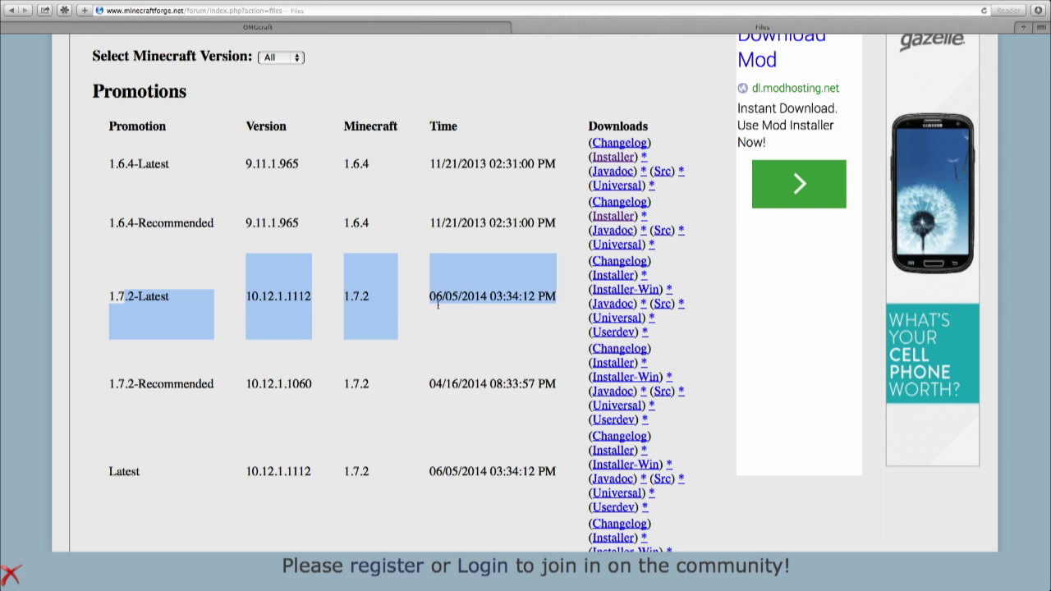
click(178, 293)
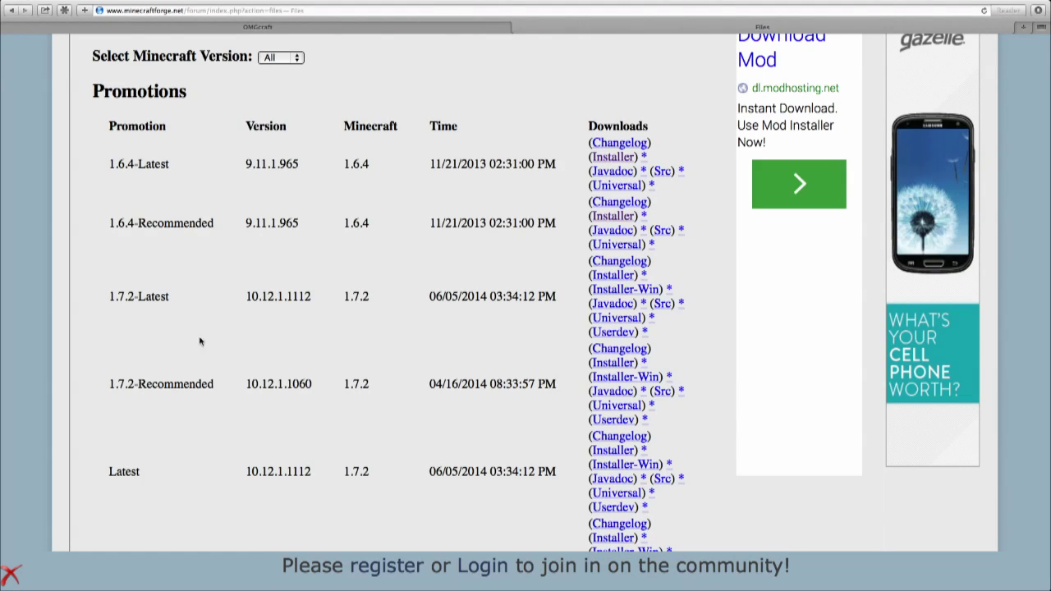
Download the installer from the 1.7.2-Recommended row, build 10.12.1.1060.
drag(146, 383, 243, 383)
double_click(195, 383)
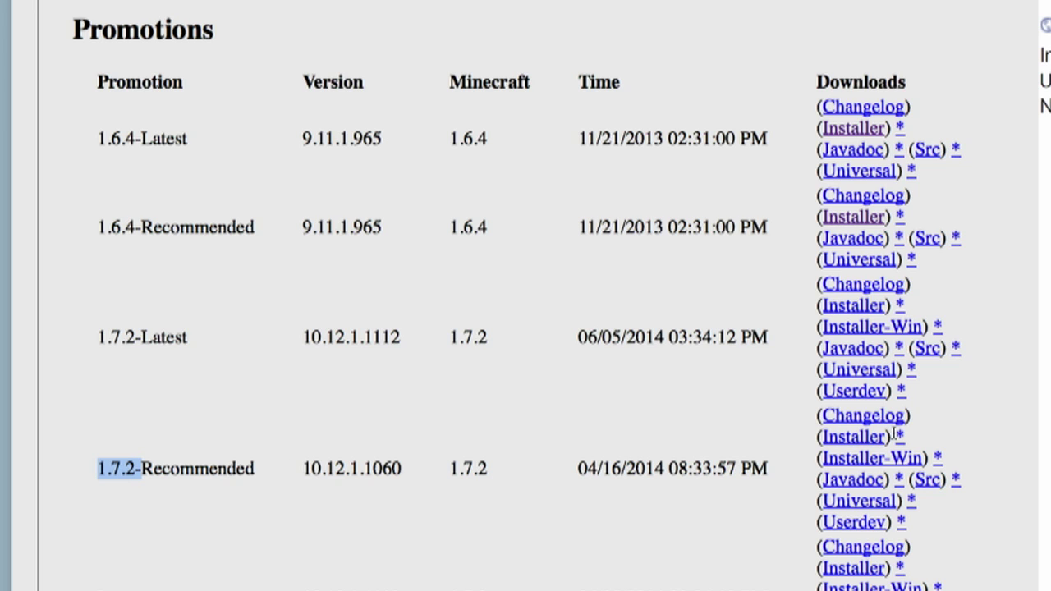
click(899, 438)
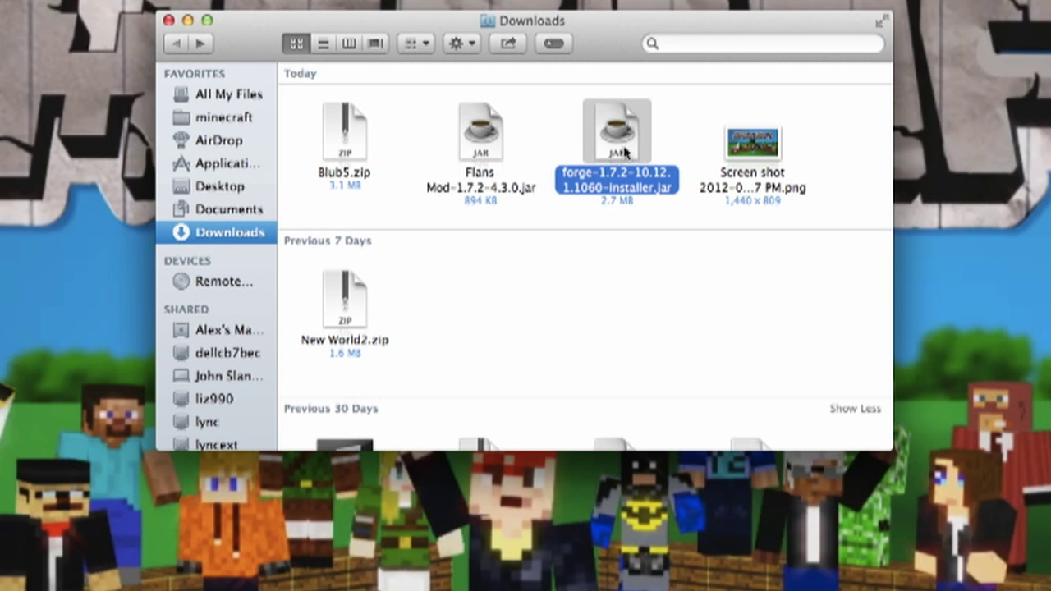
Run forge-1.7.2-10.12.1.1060-installer.jar past the Gatekeeper warning and check the available launcher profiles.
double_click(618, 146)
click(693, 217)
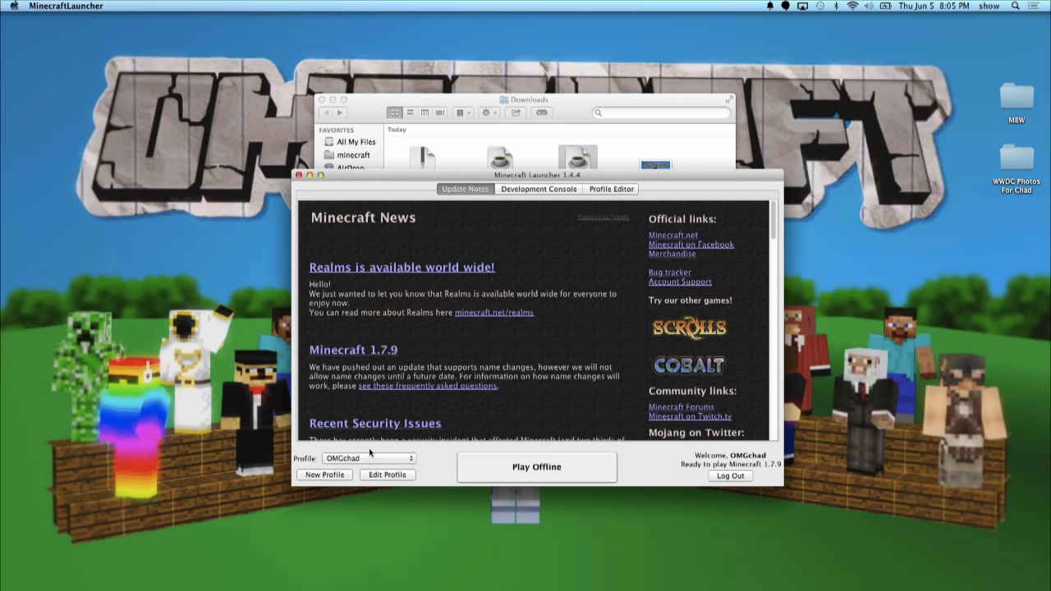
click(359, 460)
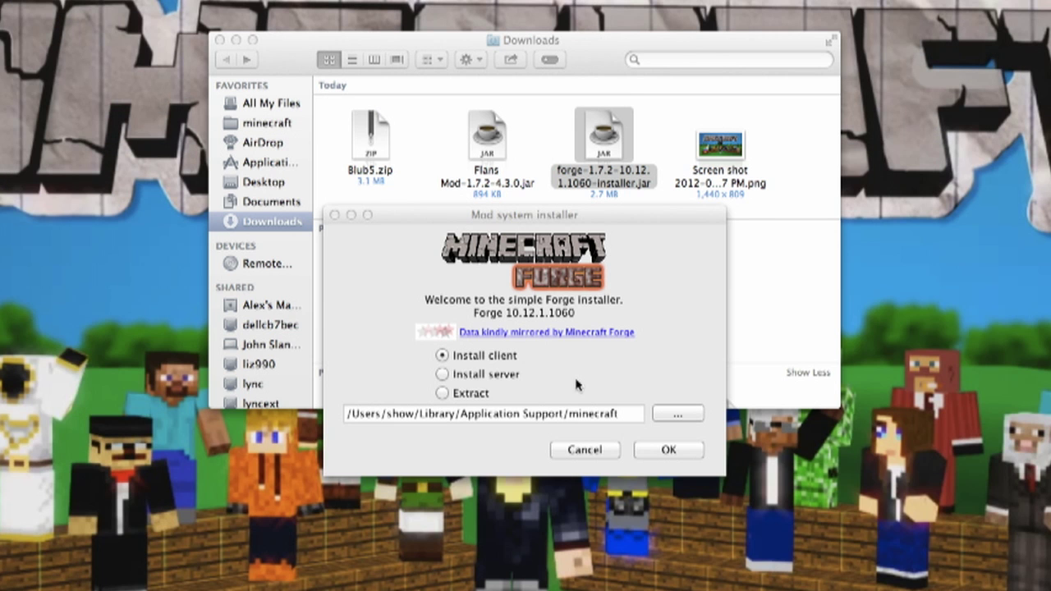
Install the Forge 10.12.1.1060 client into the minecraft folder and dismiss the success message.
click(668, 451)
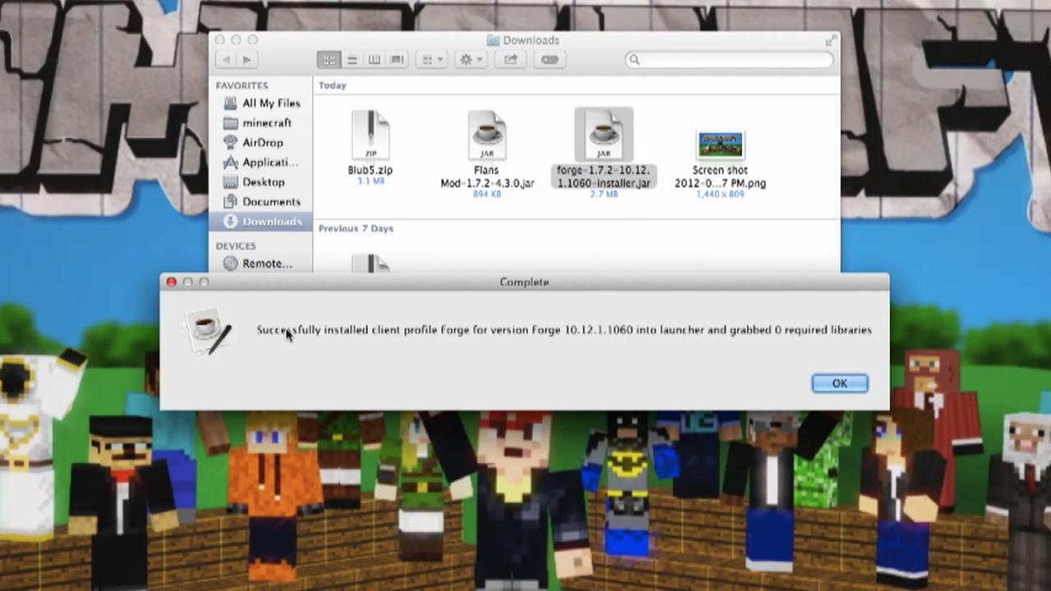
click(838, 384)
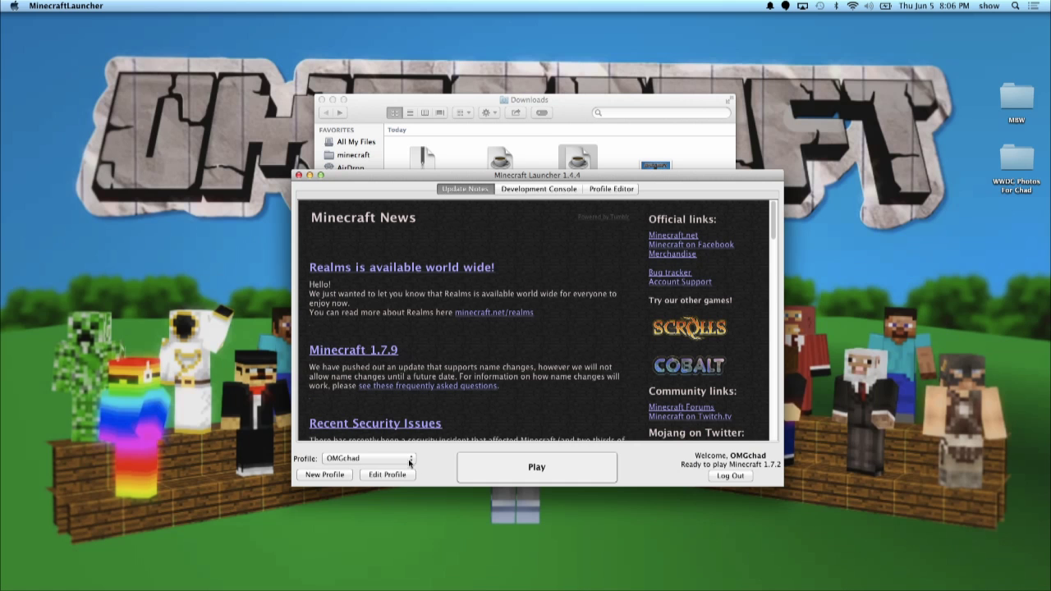
Choose the Forge profile, log in with the account e-mail and password, and press Play.
click(400, 463)
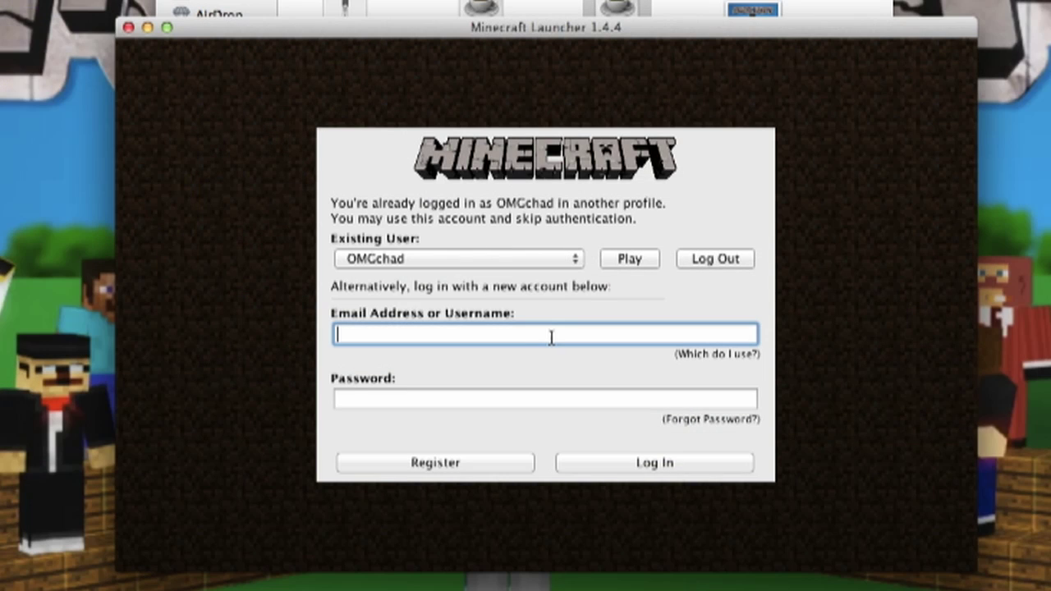
text(@omg)
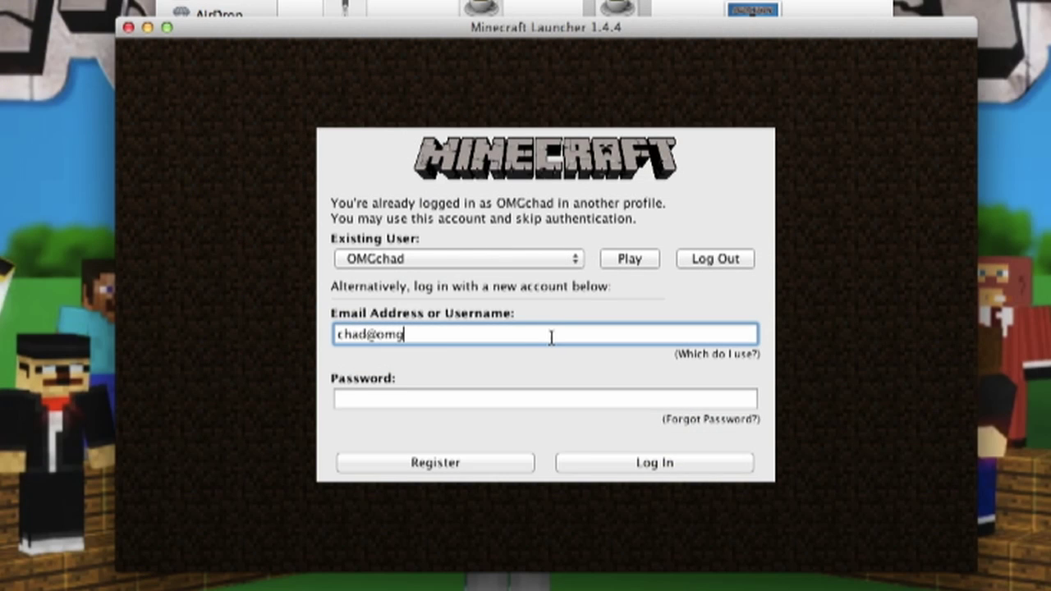
text(chad.com)
key(Tab)
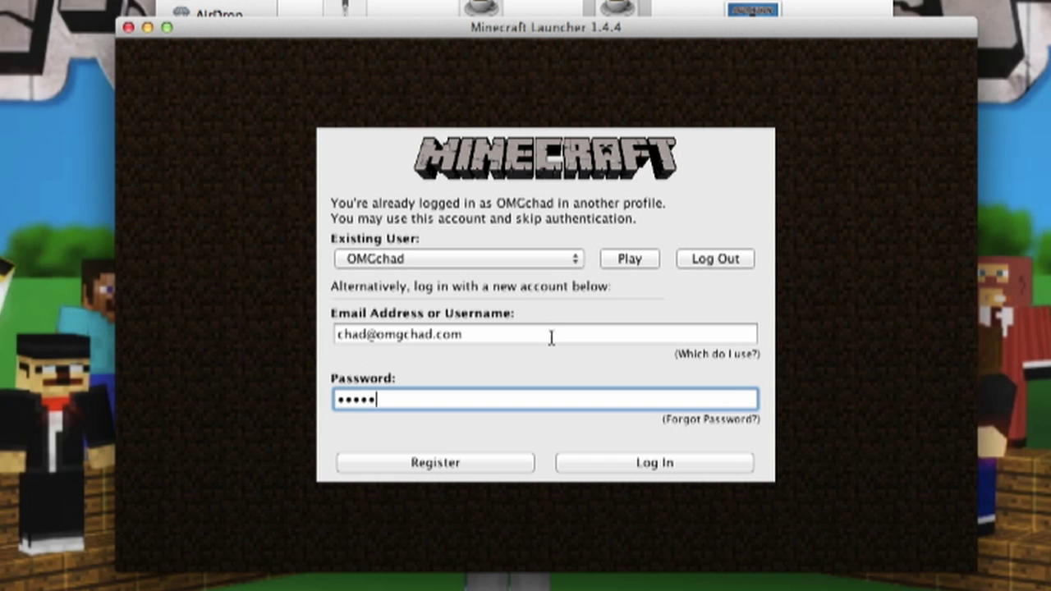
text(••••••)
click(642, 464)
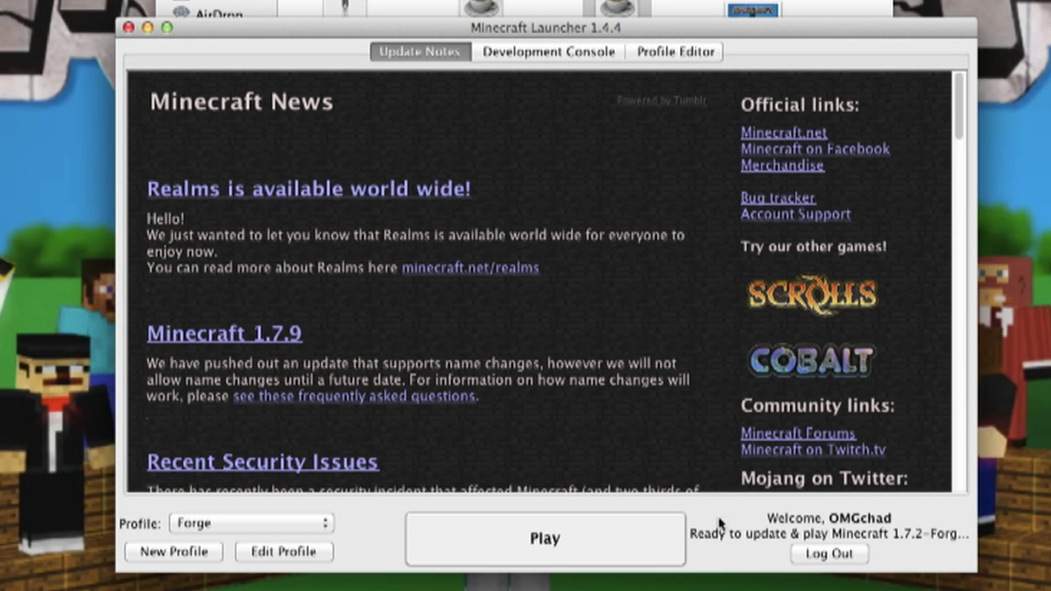
click(599, 535)
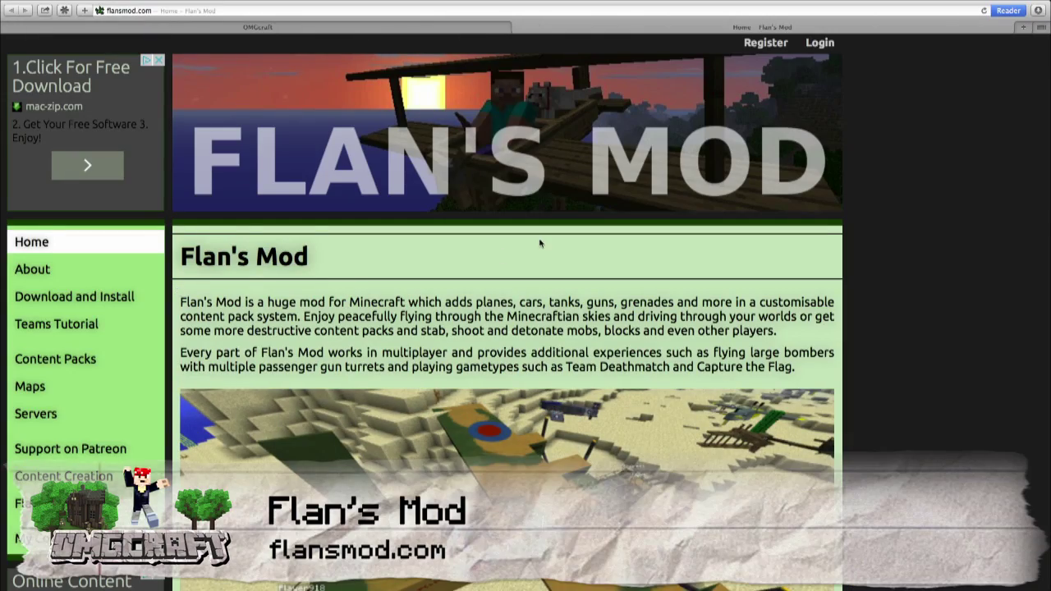
Browse flansmod.com and go to the Download and Install page for the 1.7.2 build.
scroll(508, 419, down, 3)
scroll(603, 358, down, 2)
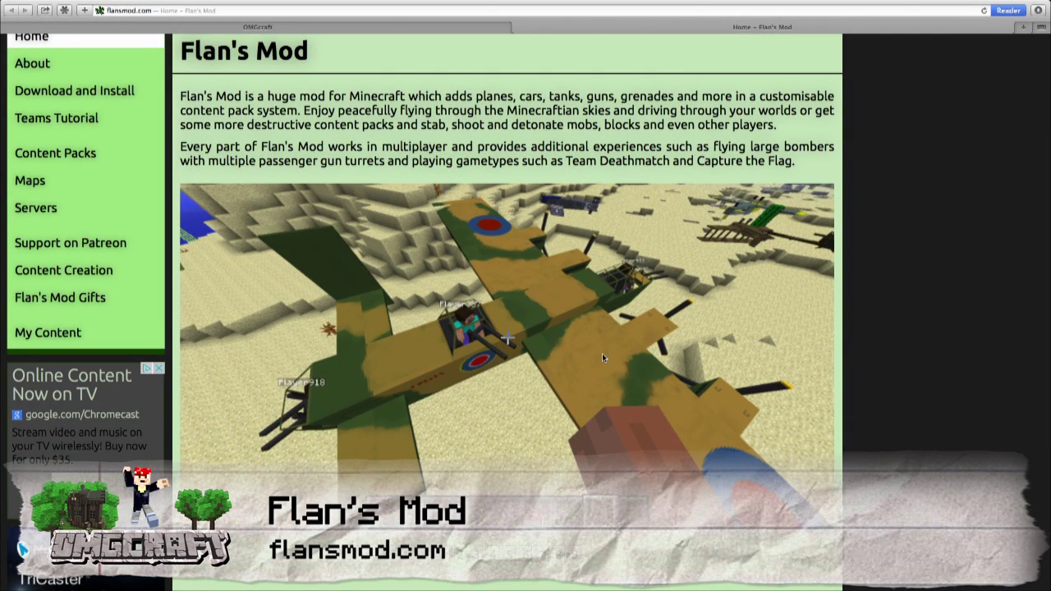
scroll(602, 353, up, 5)
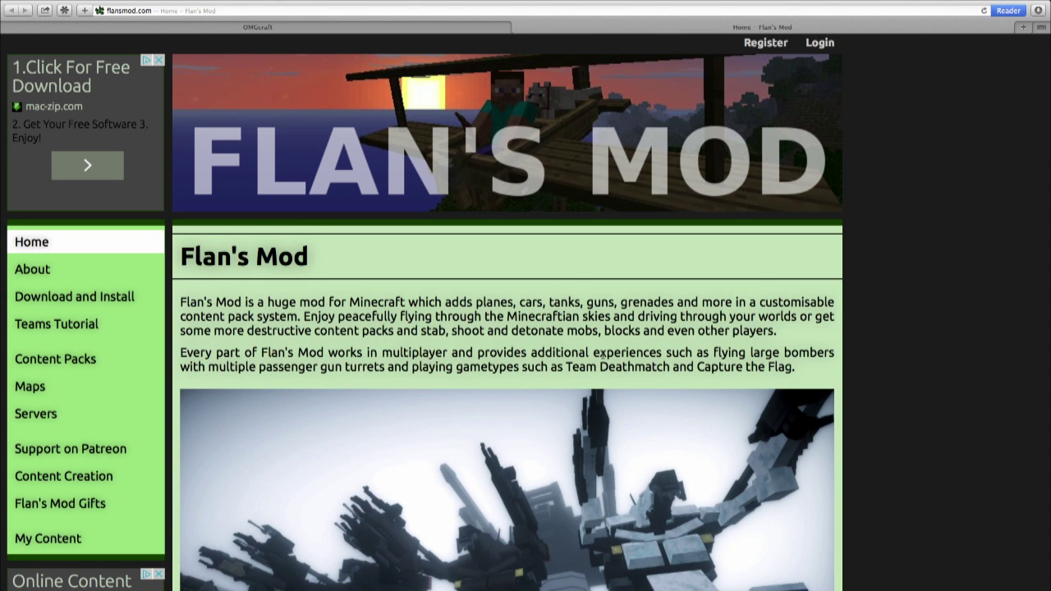
click(111, 294)
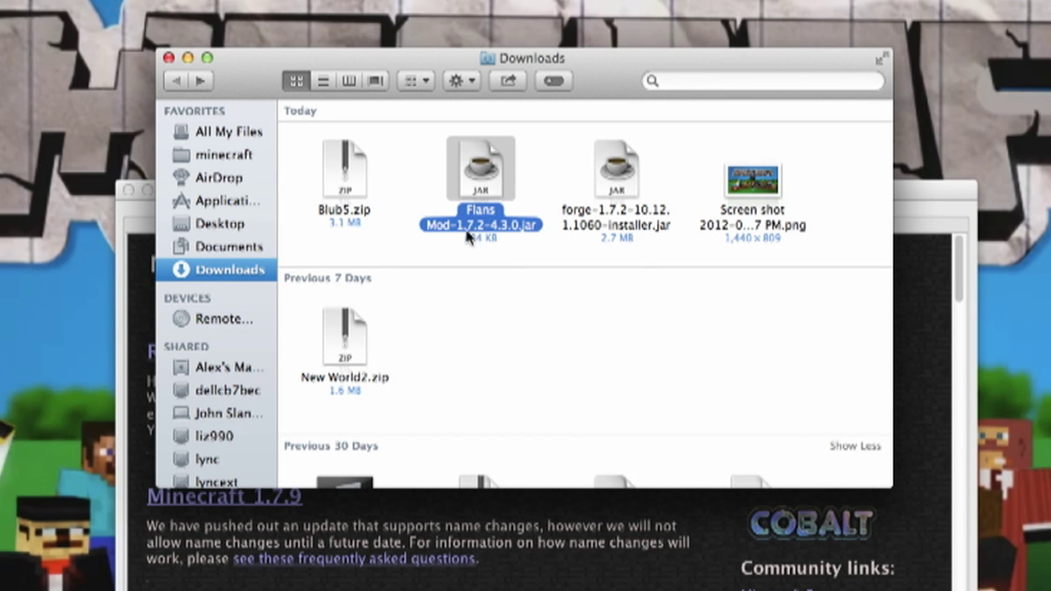
Leave the downloaded Forge and Flans Mod jars and open the minecraft folder's mods subfolder.
click(588, 235)
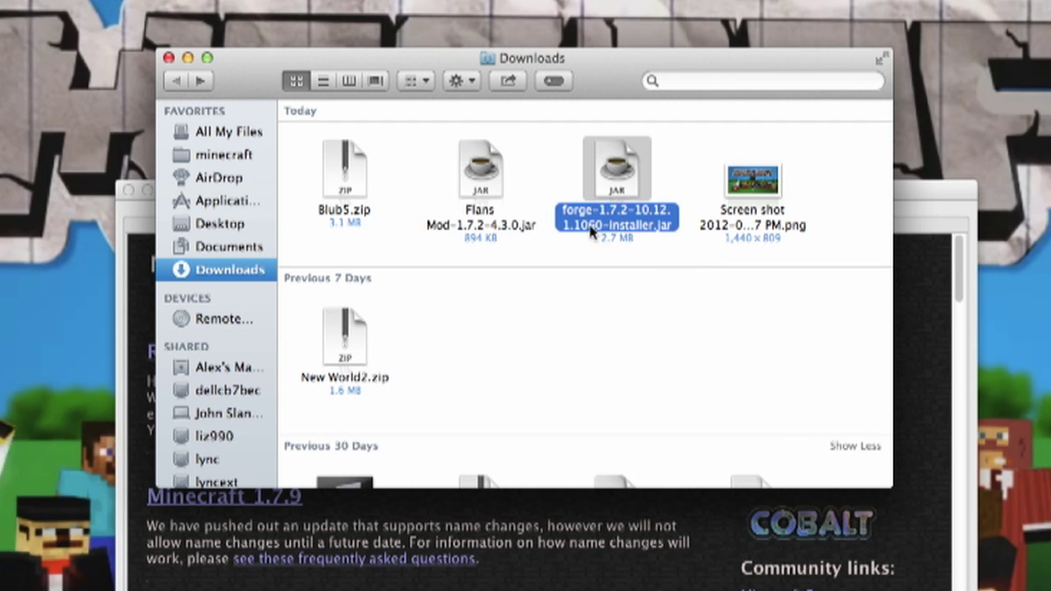
click(501, 236)
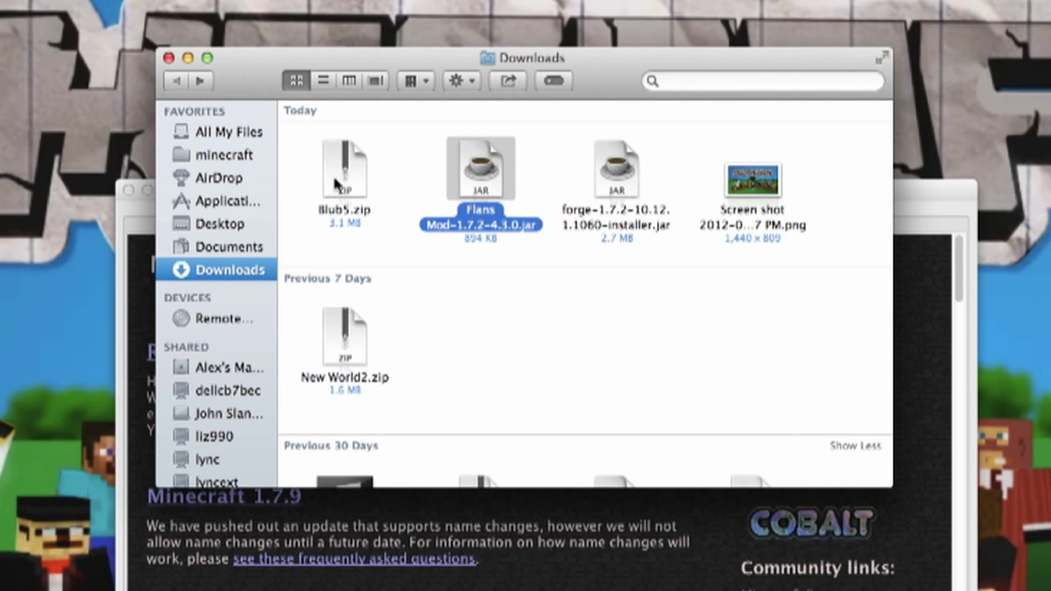
click(242, 156)
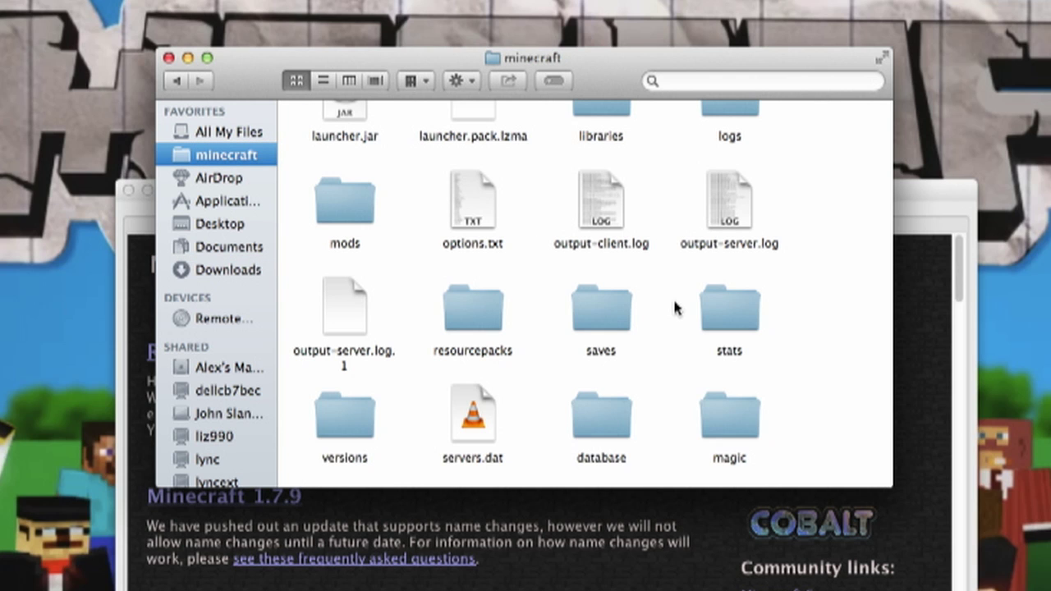
scroll(675, 308, up, 3)
click(55, 7)
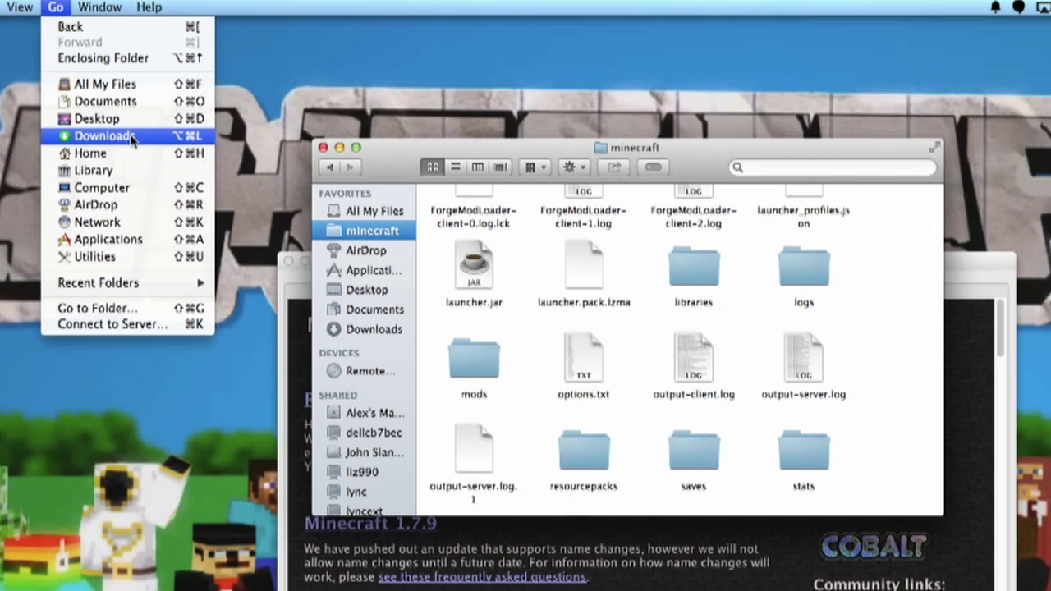
key(alt)
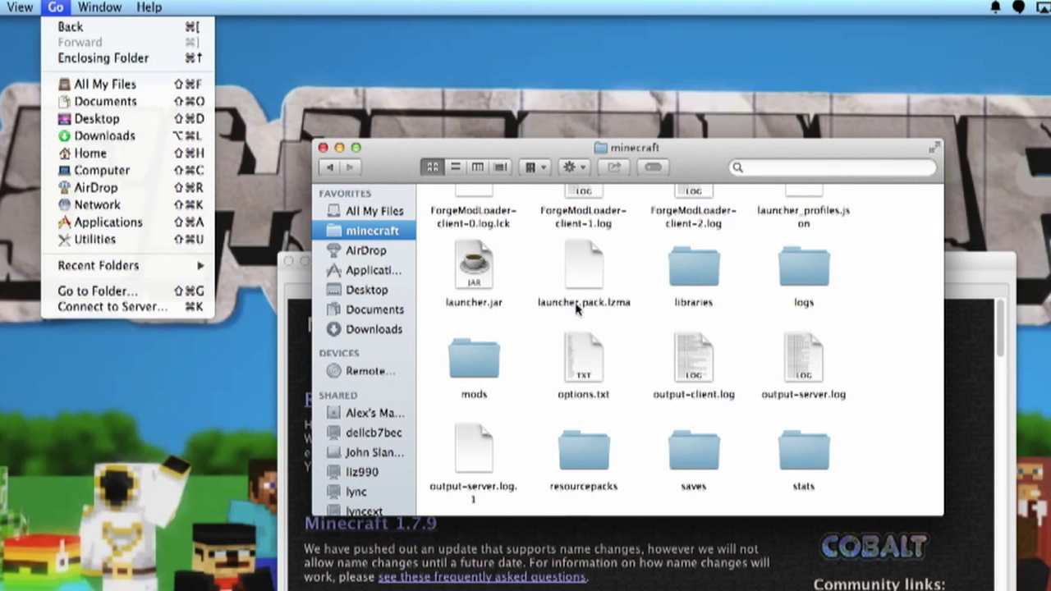
click(858, 364)
scroll(857, 364, up, 2)
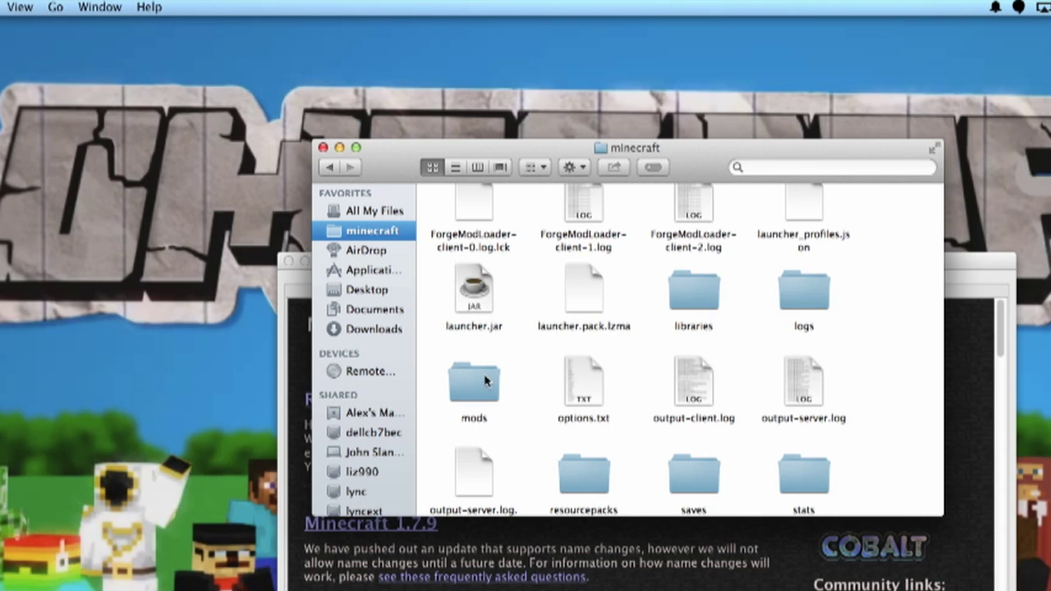
click(485, 380)
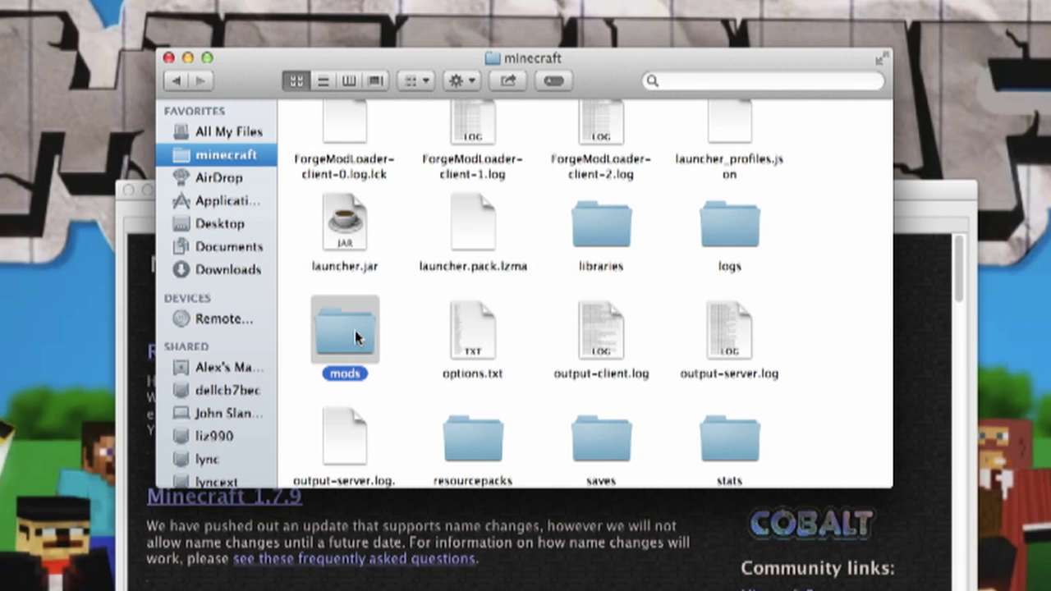
double_click(354, 331)
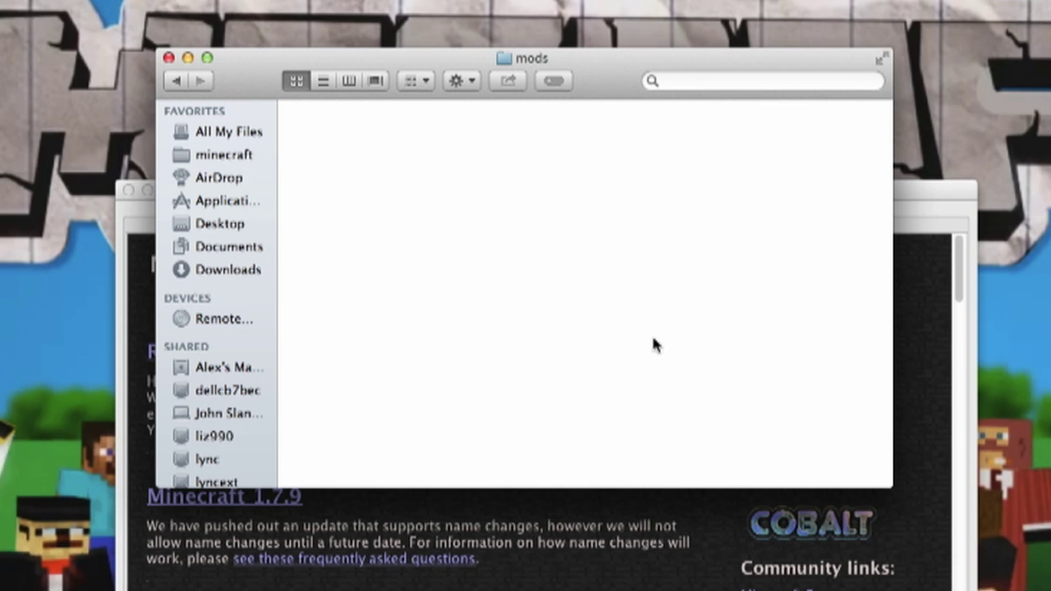
Place Flans Mod-1.7.2-4.3.0.jar in mods, then launch Minecraft with the Forge profile.
click(329, 197)
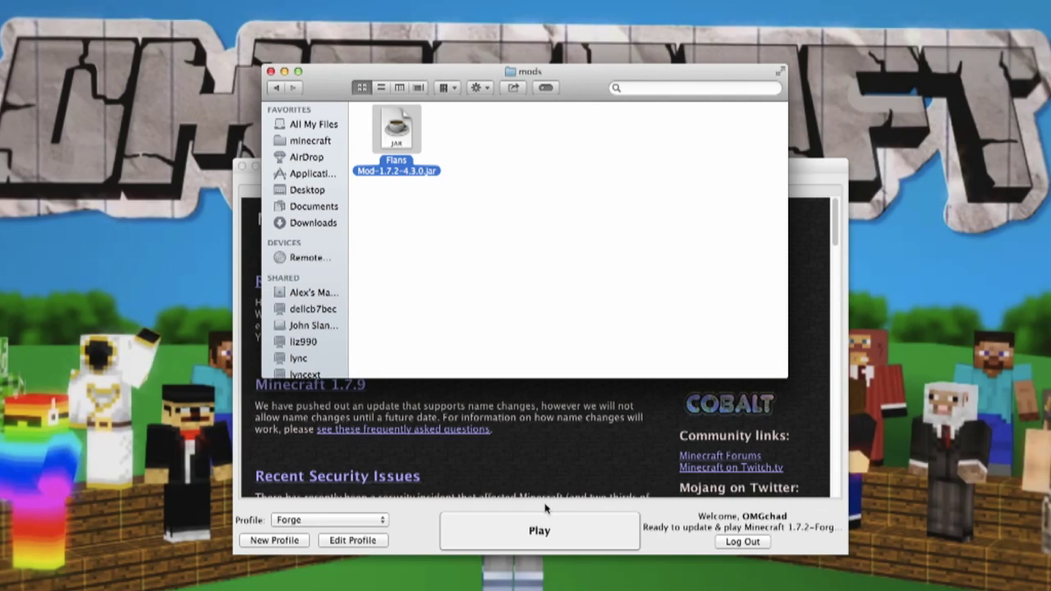
click(573, 494)
click(565, 522)
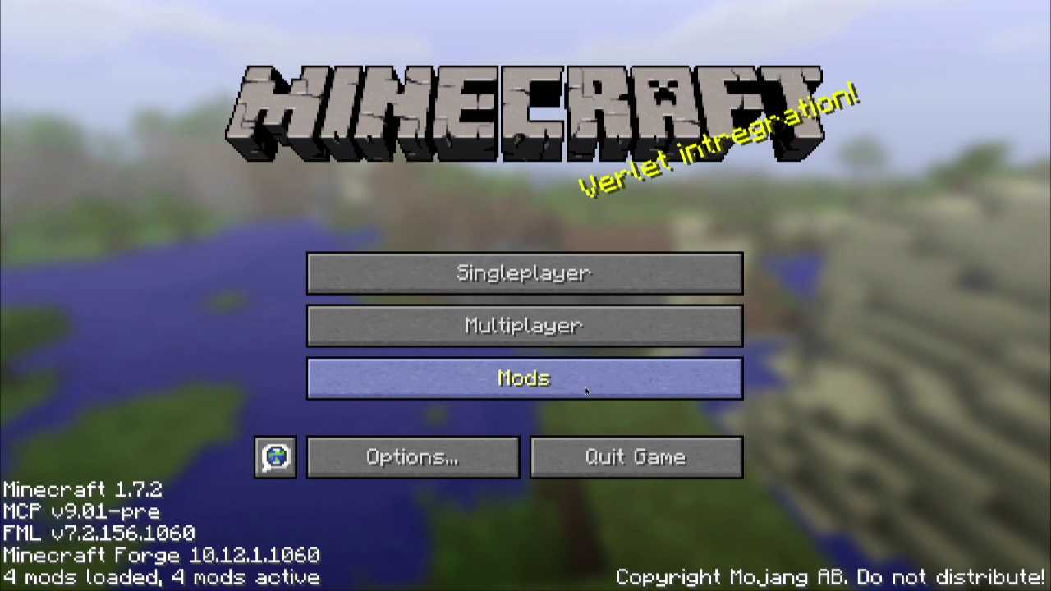
Check Flan's Mod 4.3.0 in the Mod List, then go to the Singleplayer world list.
click(587, 385)
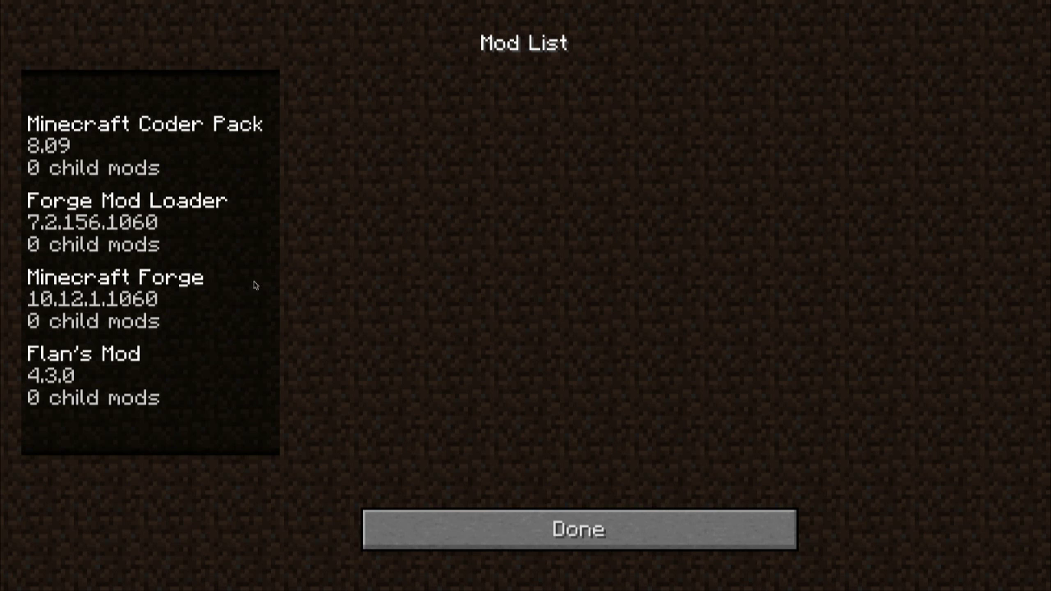
click(141, 371)
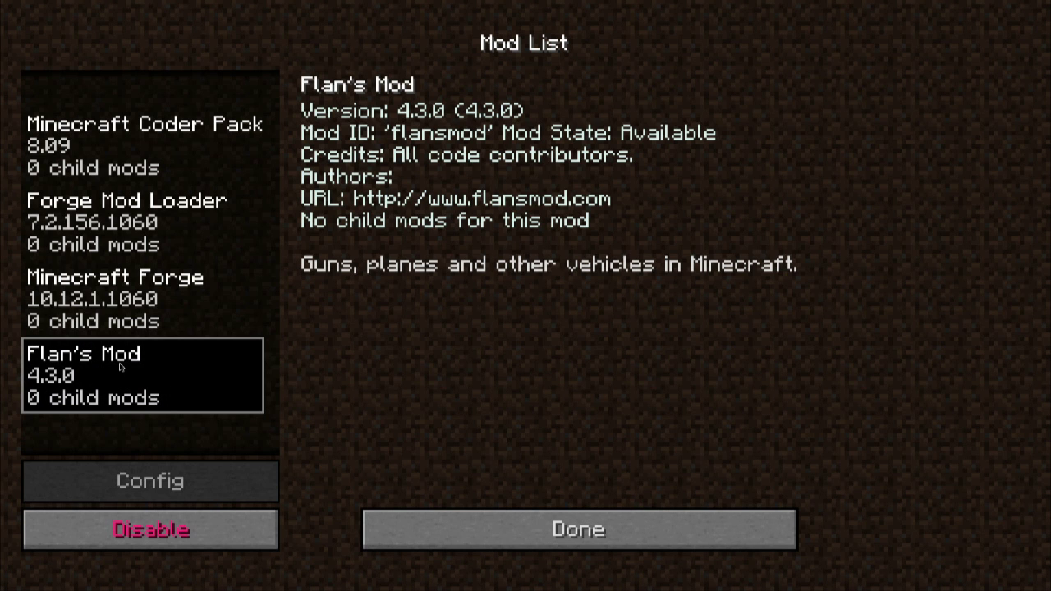
click(503, 531)
click(536, 263)
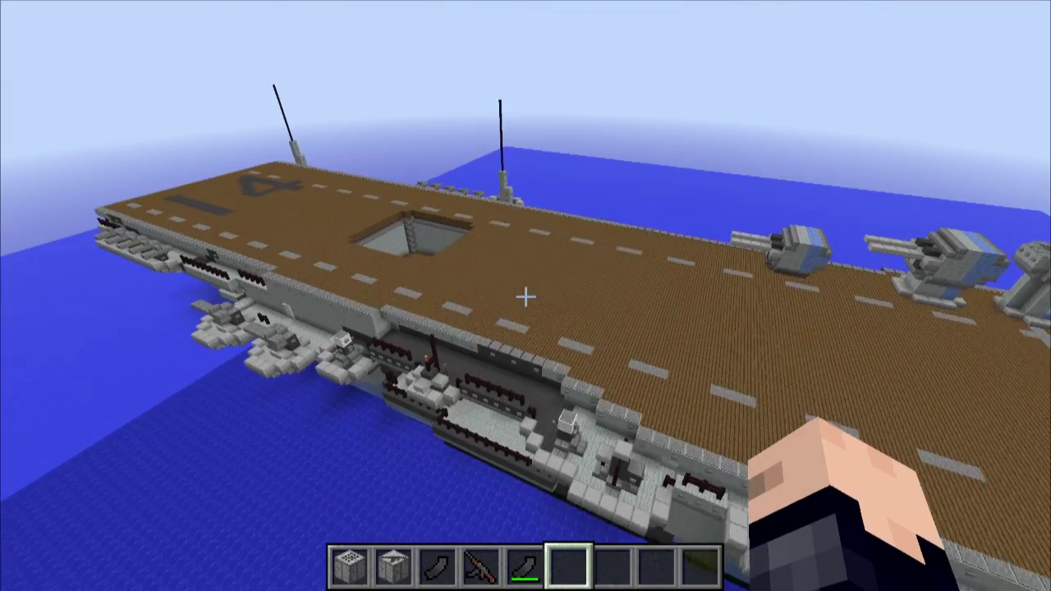
Walk along the carrier deck to the island and fire the AK47 down its sights.
key(w)
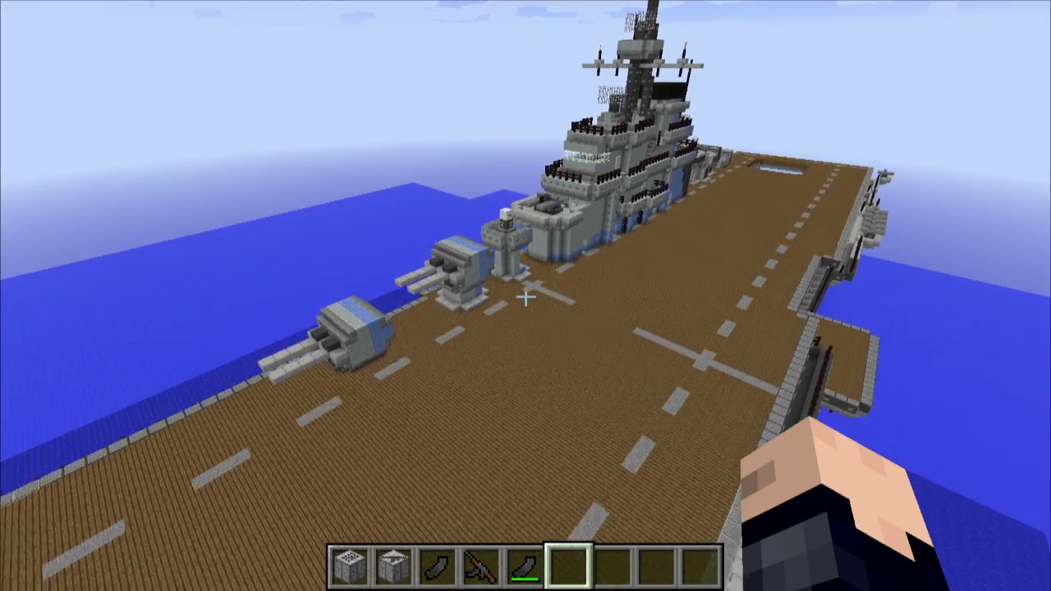
key(w)
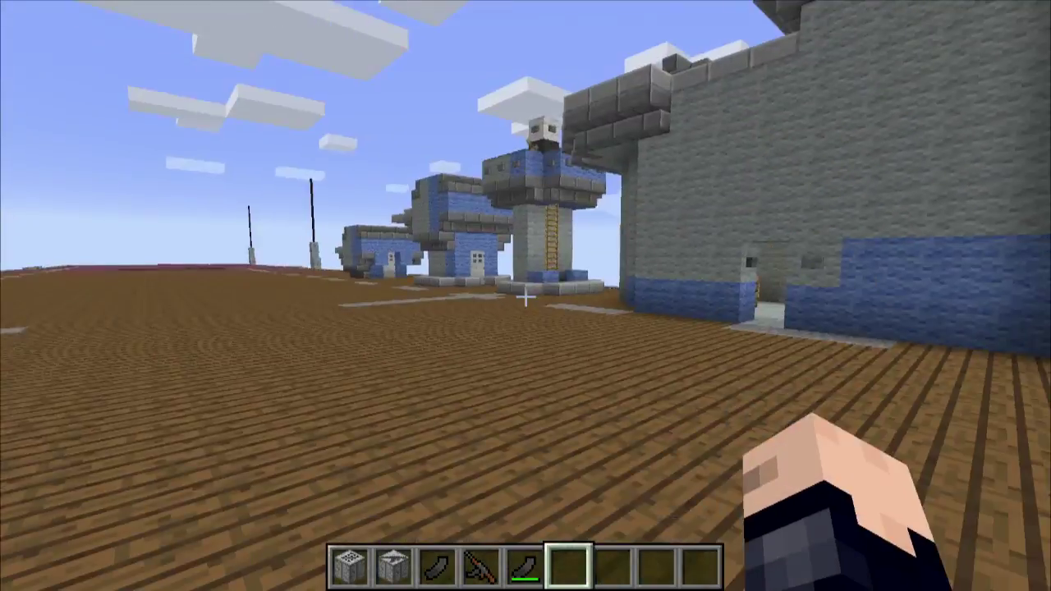
key(w)
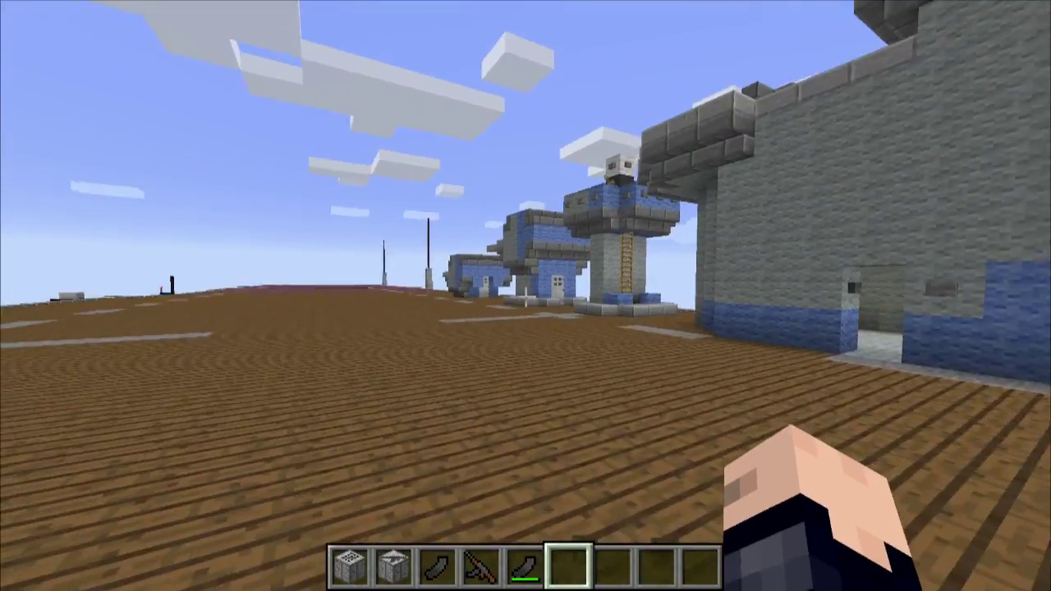
key(4)
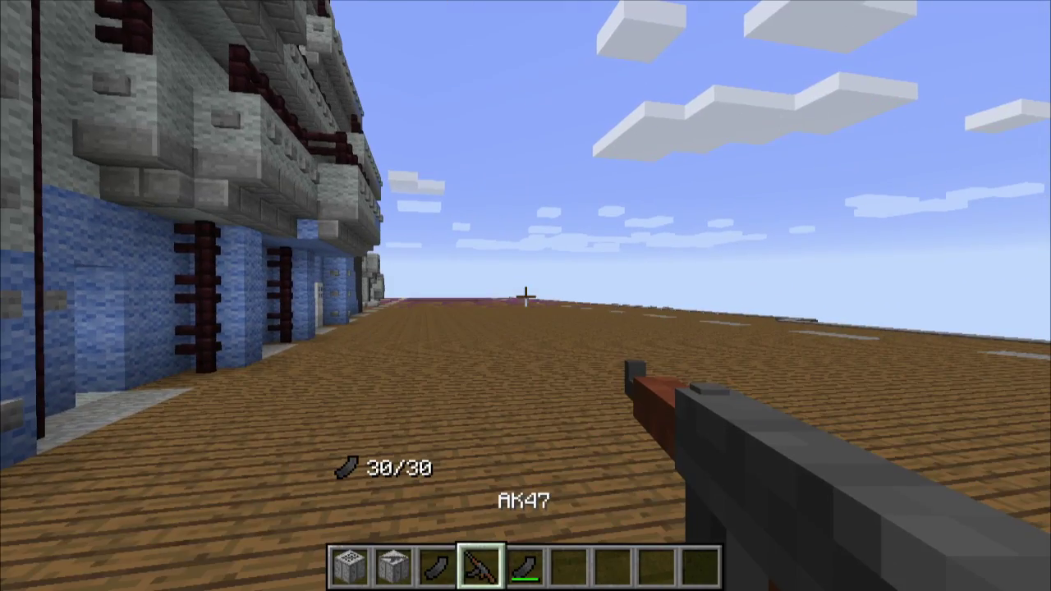
right_click(526, 296)
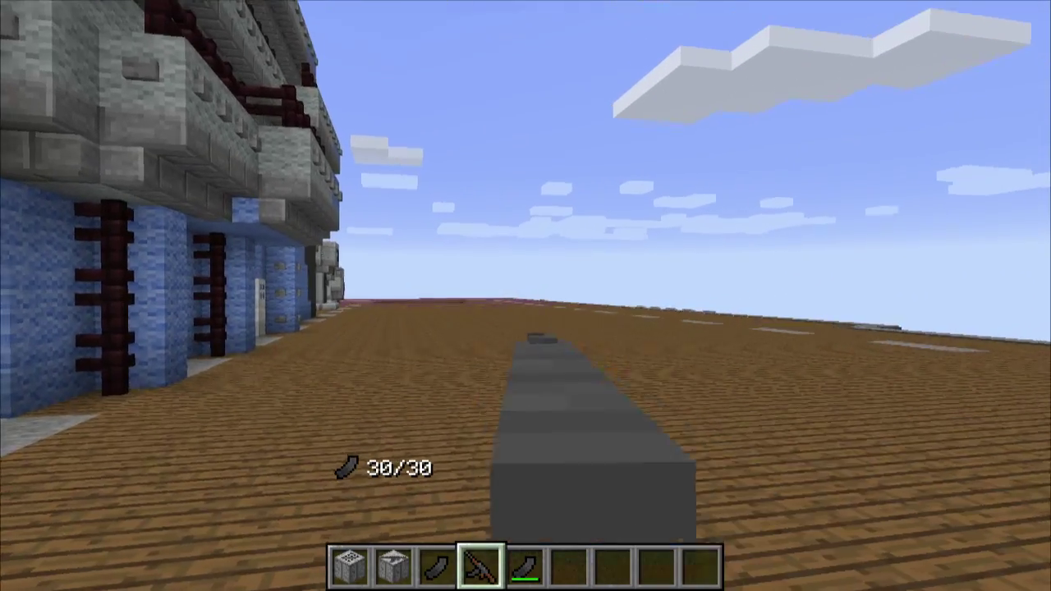
click(525, 295)
click(526, 295)
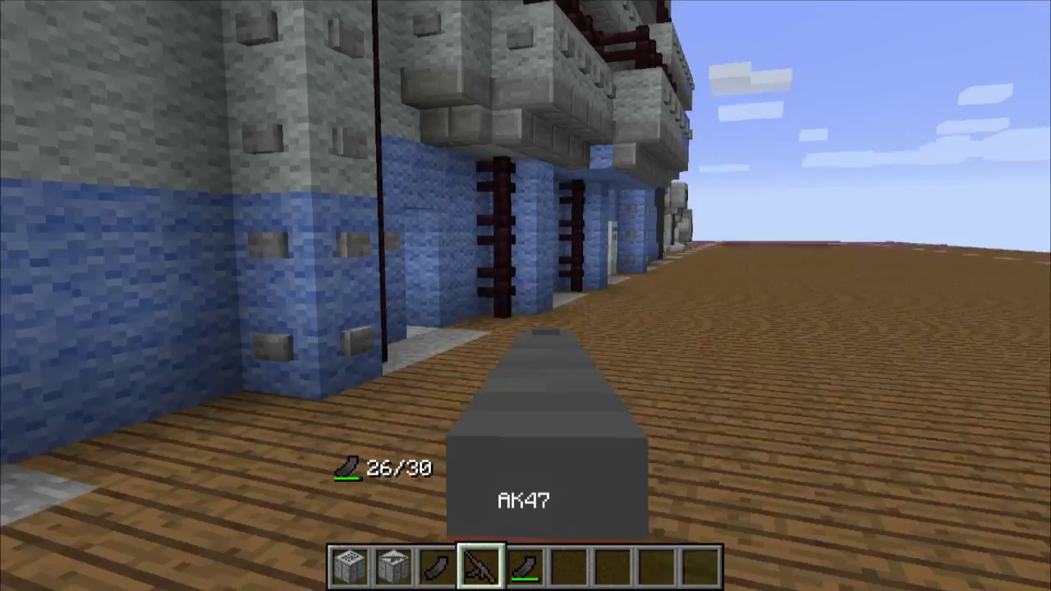
drag(526, 296, 525, 295)
Take an M67 Grenade from the Flan's Mod Guns inventory and throw it to crater the deck.
key(e)
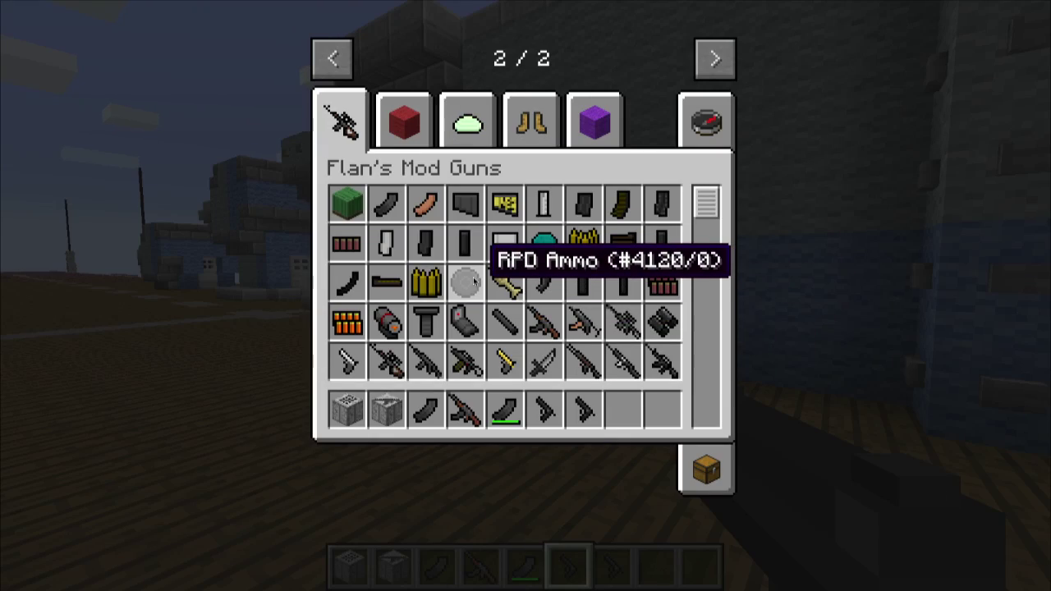
key(e)
key(8)
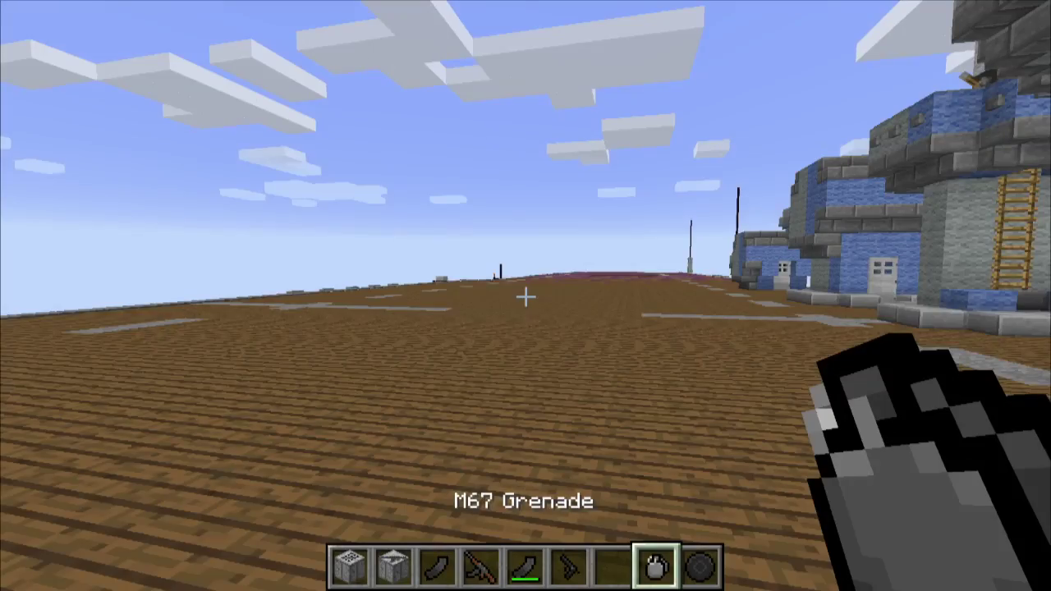
key(s)
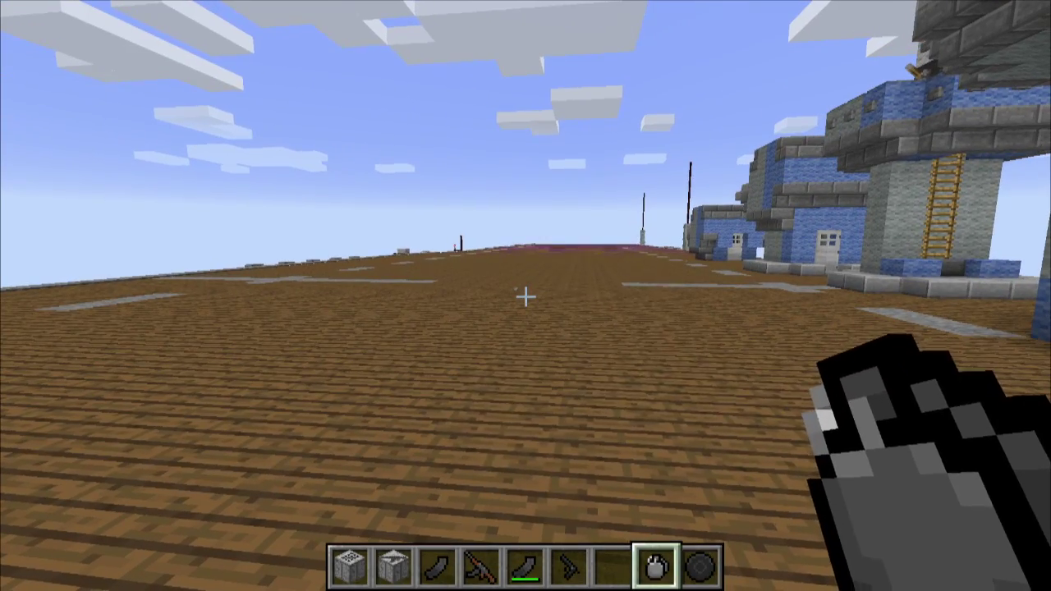
key(w)
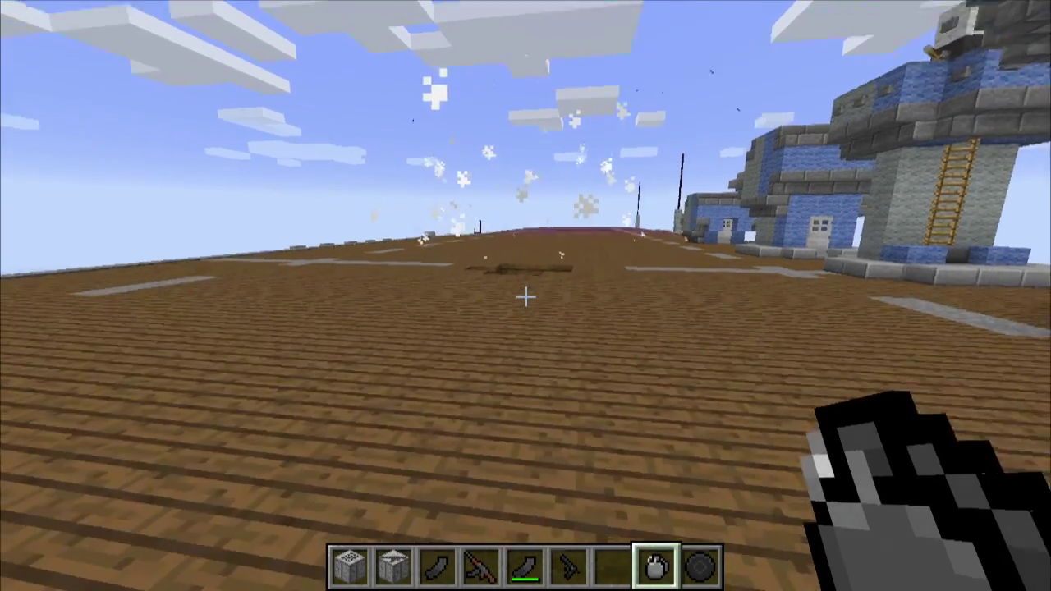
key(w)
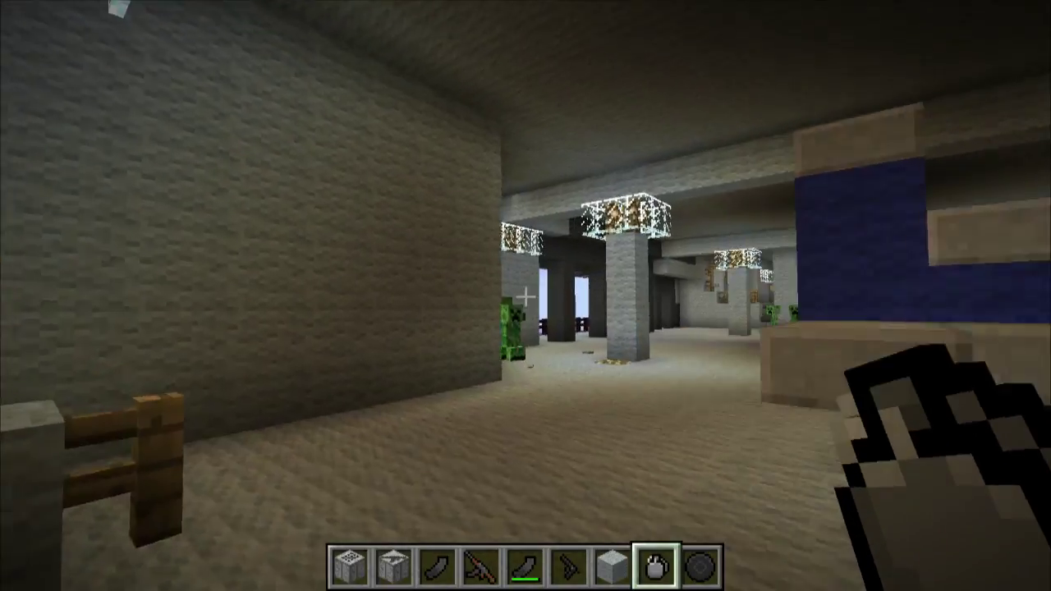
Advance into the hangar, fire the AK47 at the zombies, then reload it to 30/30.
key(w)
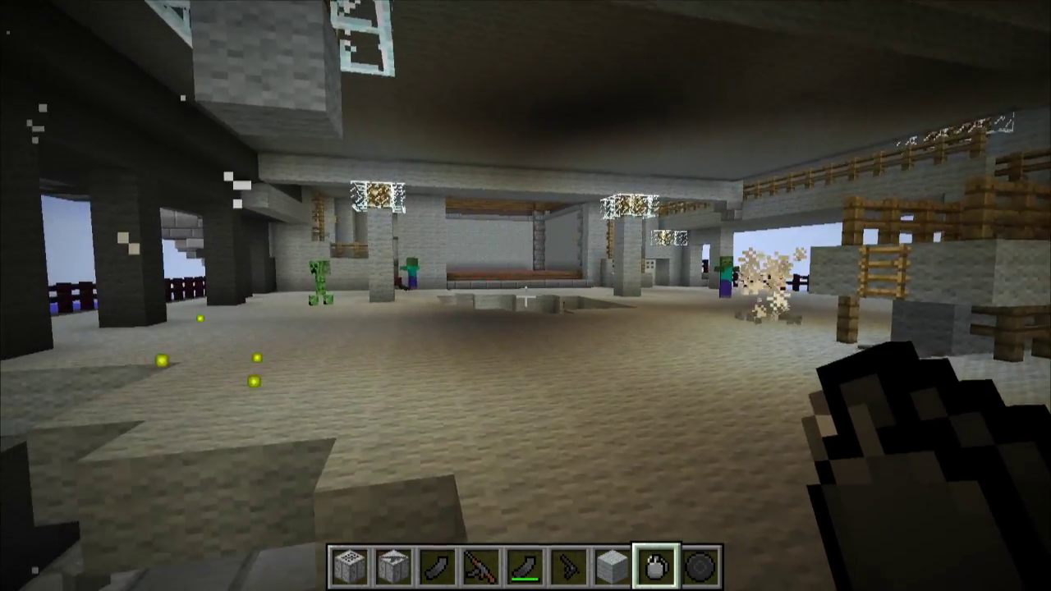
click(525, 296)
click(525, 296)
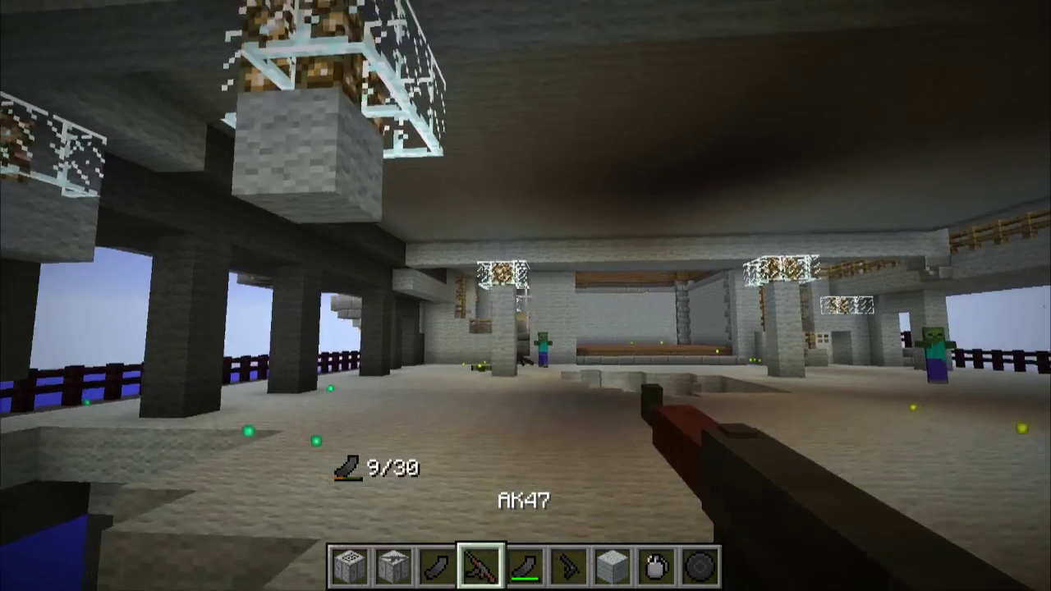
click(526, 295)
click(525, 295)
key(r)
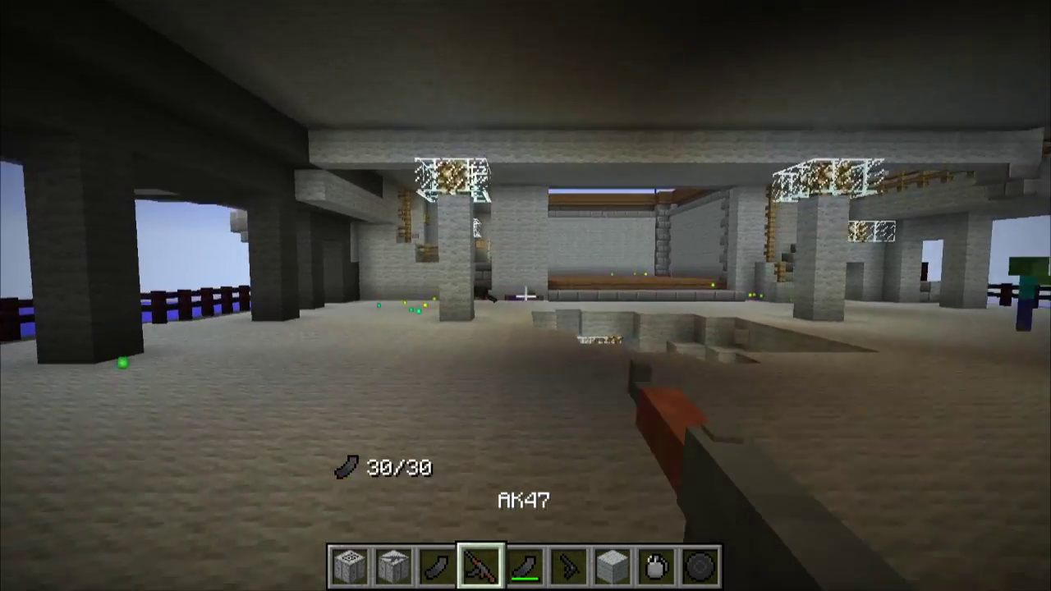